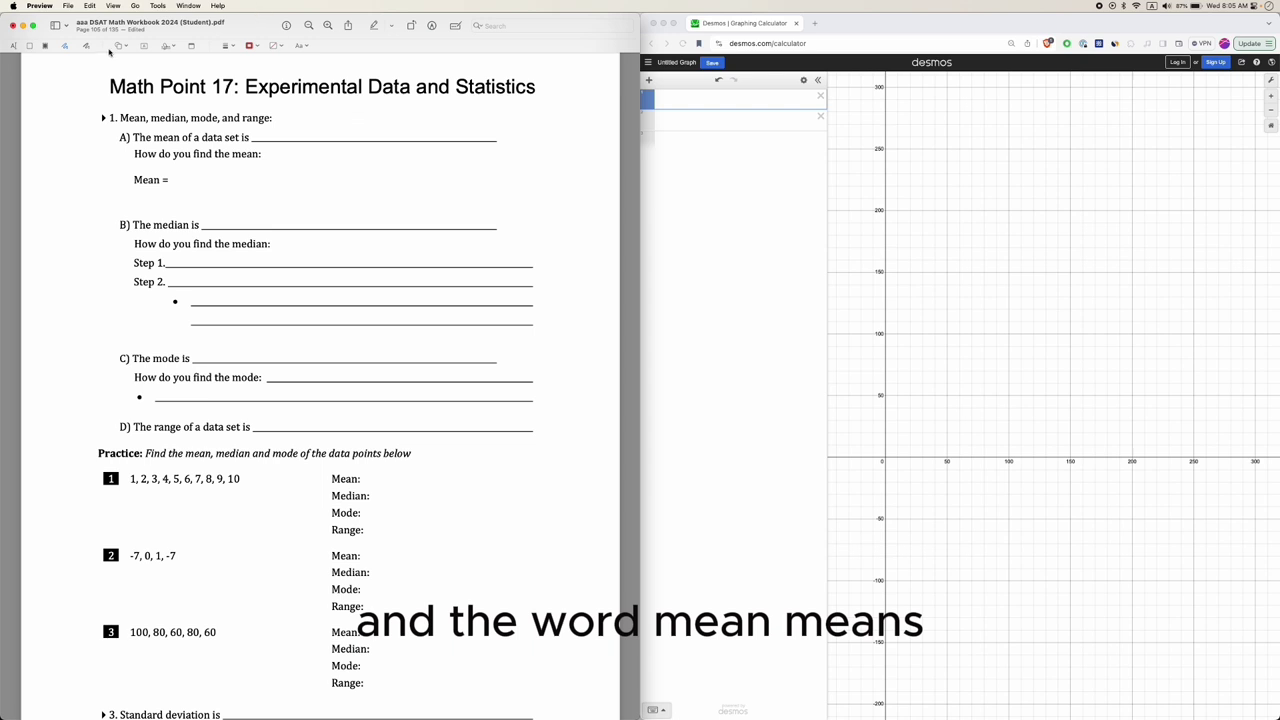
- Insert a red Markup text box and drag it onto the blank after 'The mean of a data set is'
left_click(144, 46)
left_click_drag(345, 391, 274, 135)
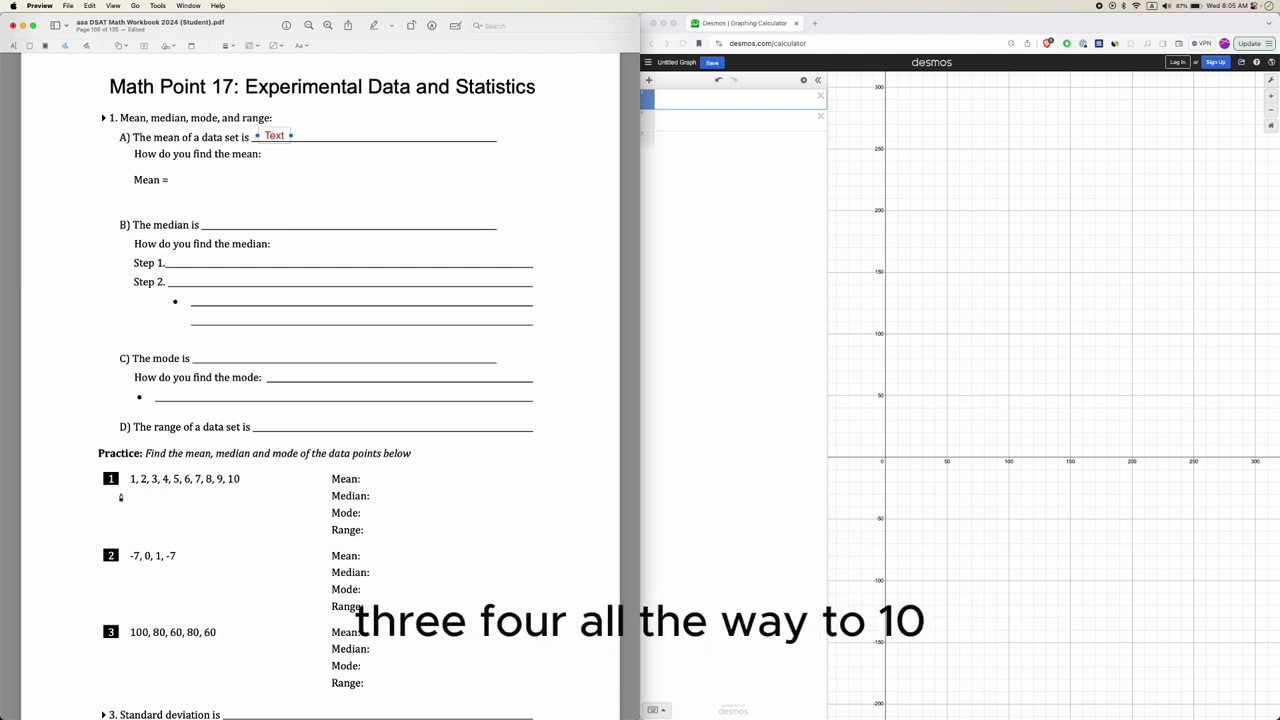
- Change the placeholder text to 'the [average] of these numbers', with brackets around average
double_click(274, 136)
type("the average")
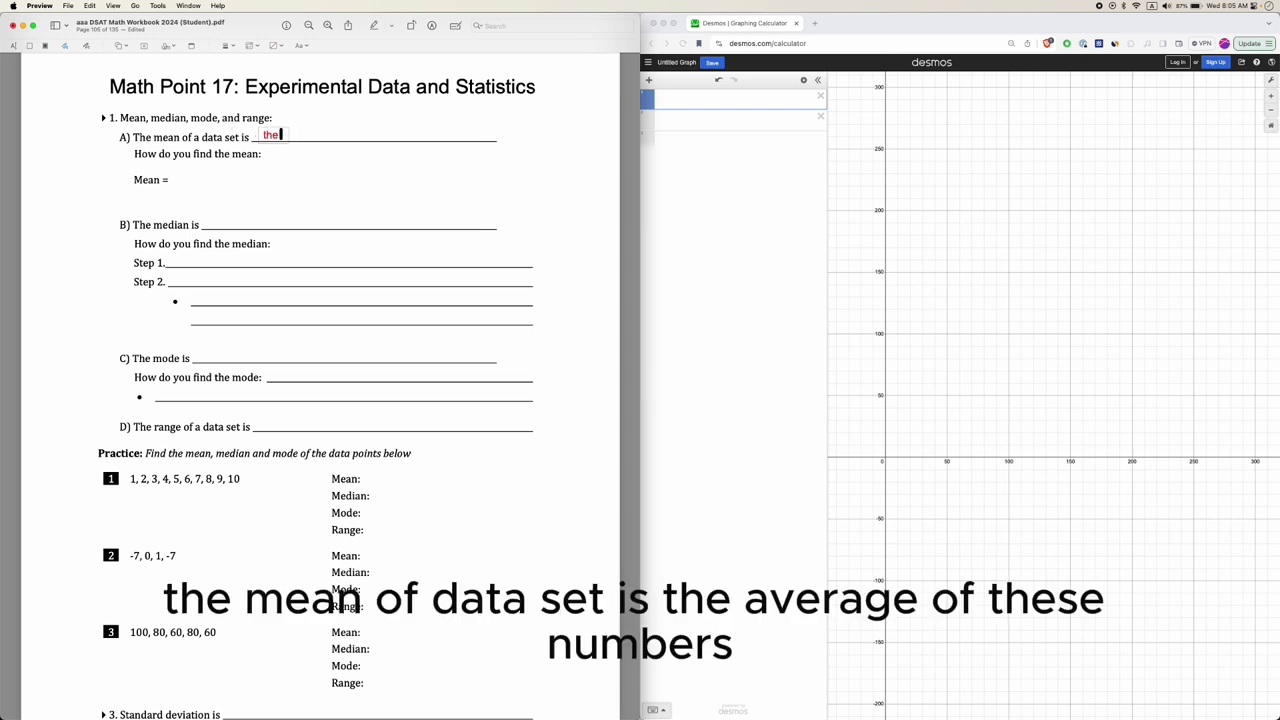
type(" of these numbers")
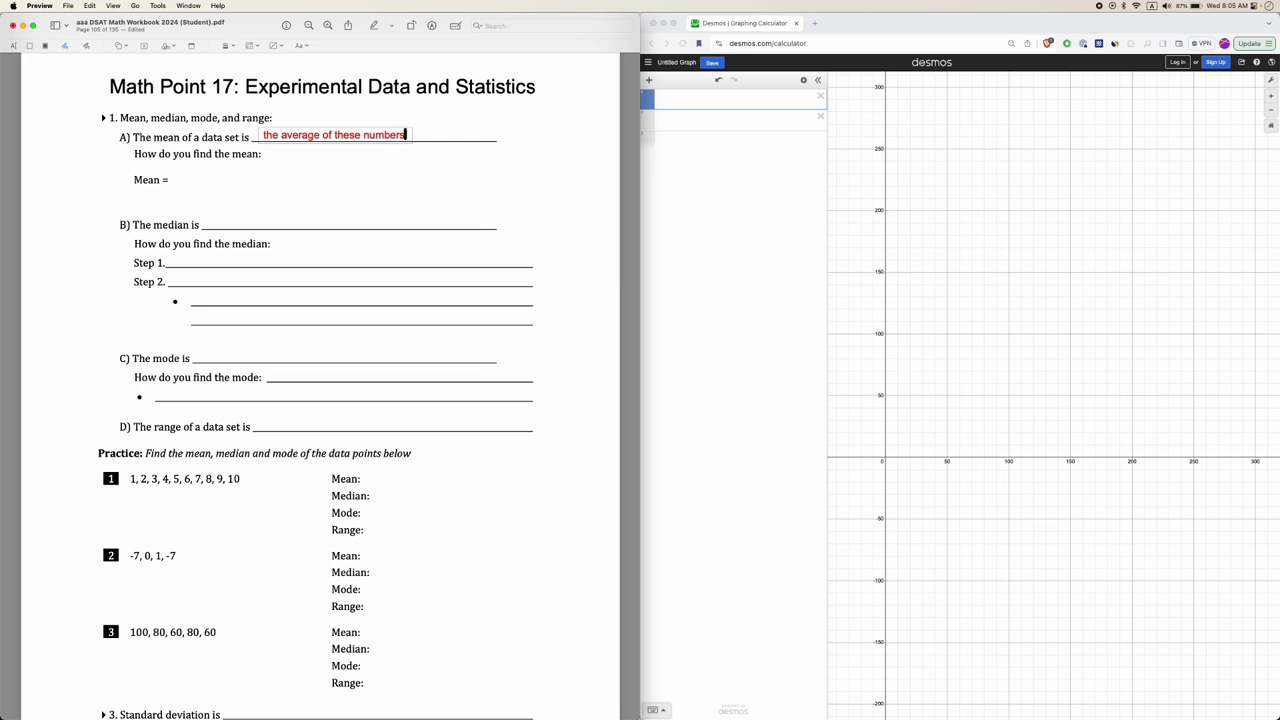
double_click(296, 134)
left_click(281, 135)
type("[")
left_click(325, 135)
type("]")
left_click(338, 183)
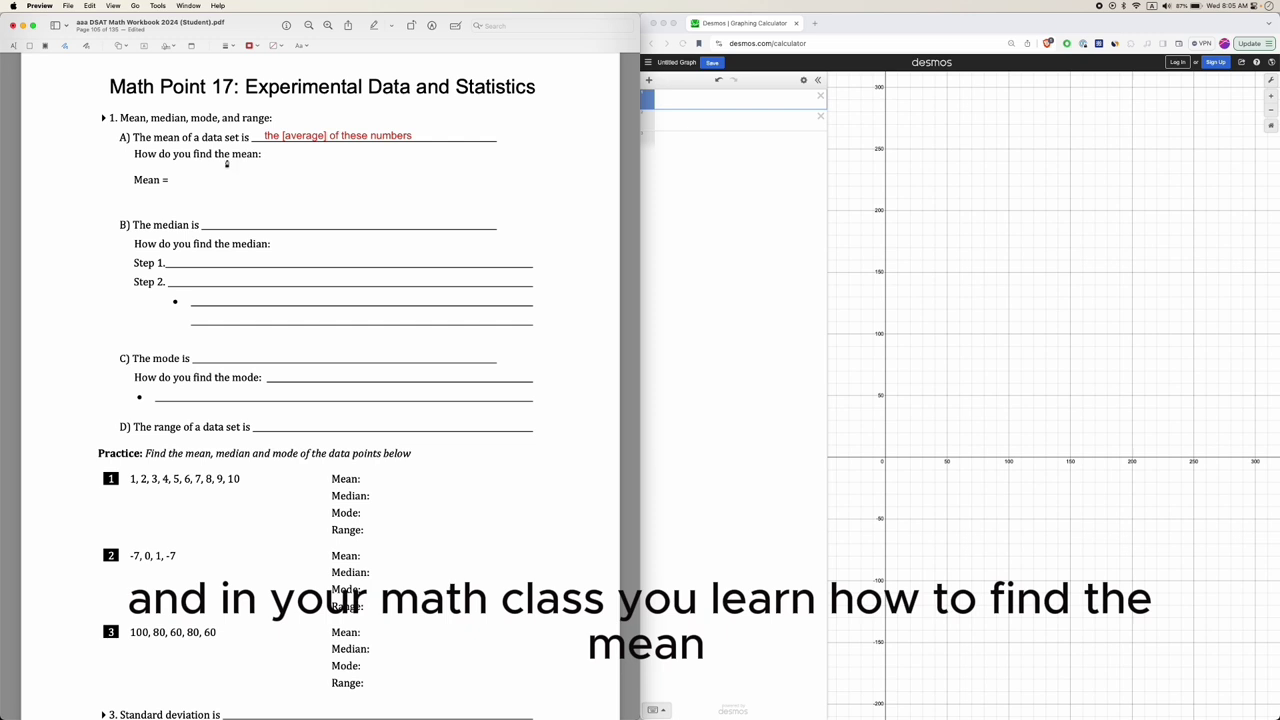
- Duplicate the definition box and retype it as two lines: 'the sum of all numbers' over 'how many numbers'
left_click_drag(299, 136, 255, 168)
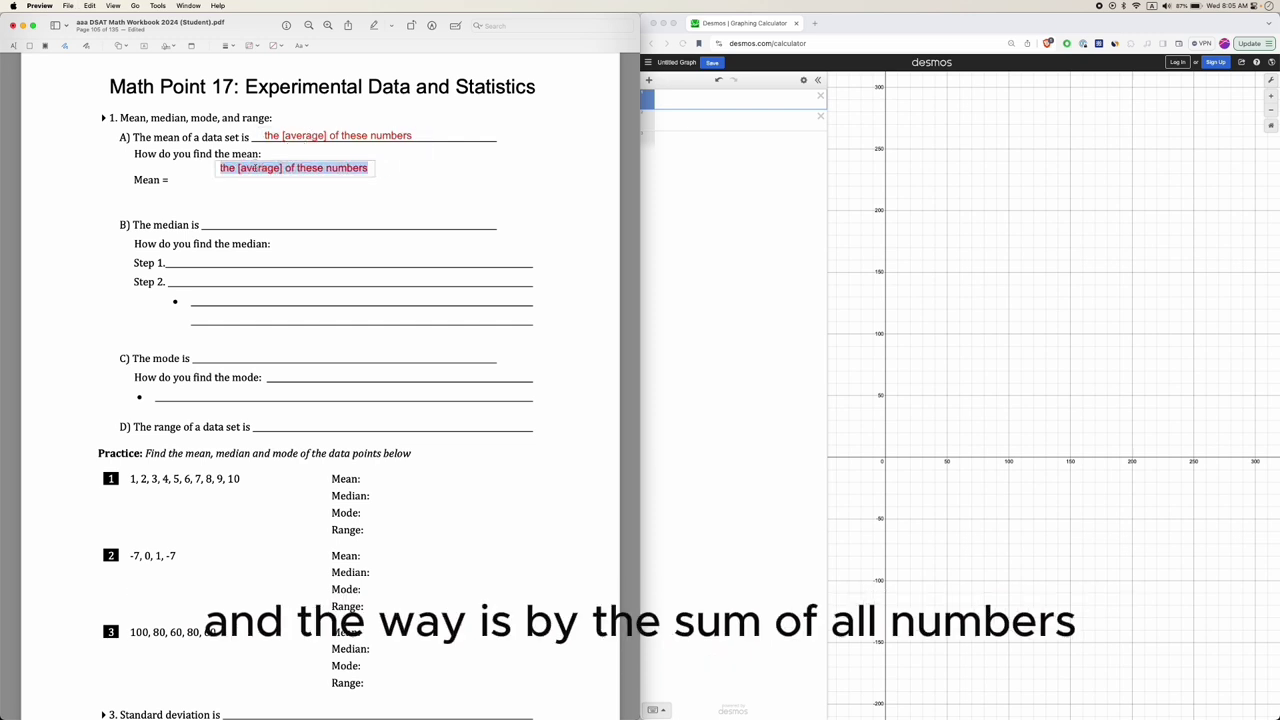
type("the sum of al")
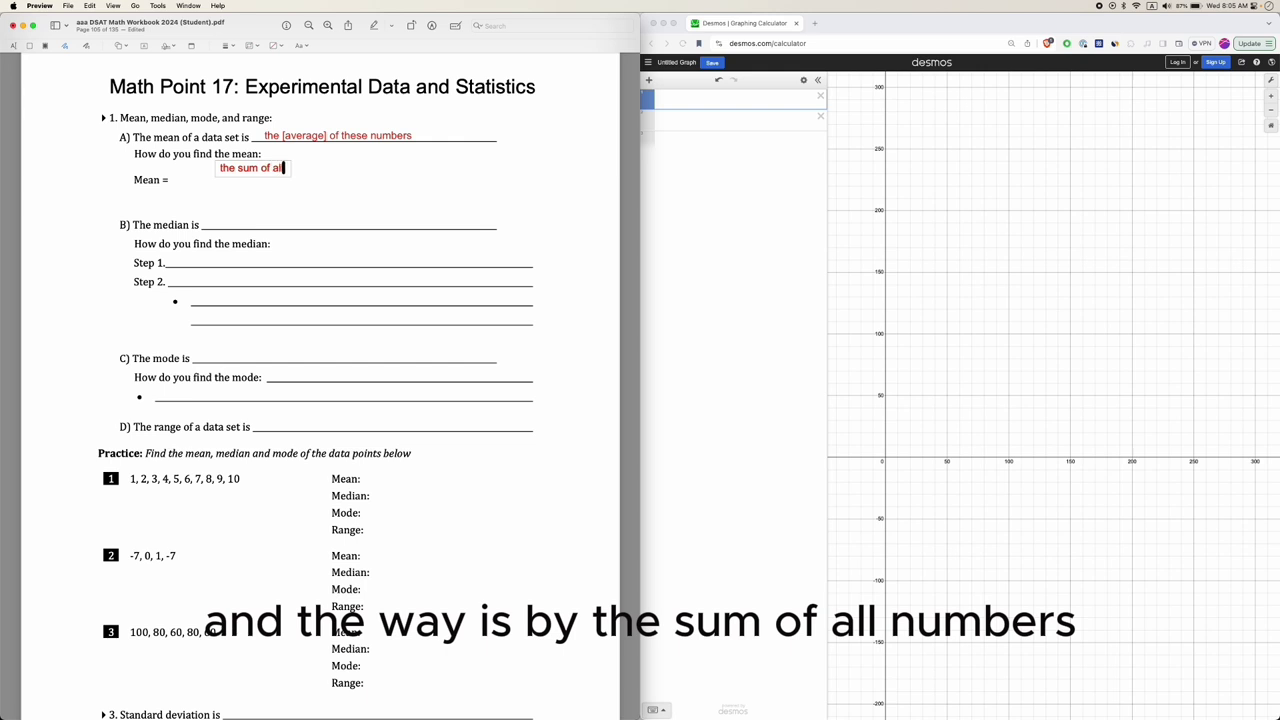
type("l numbers")
key("Return")
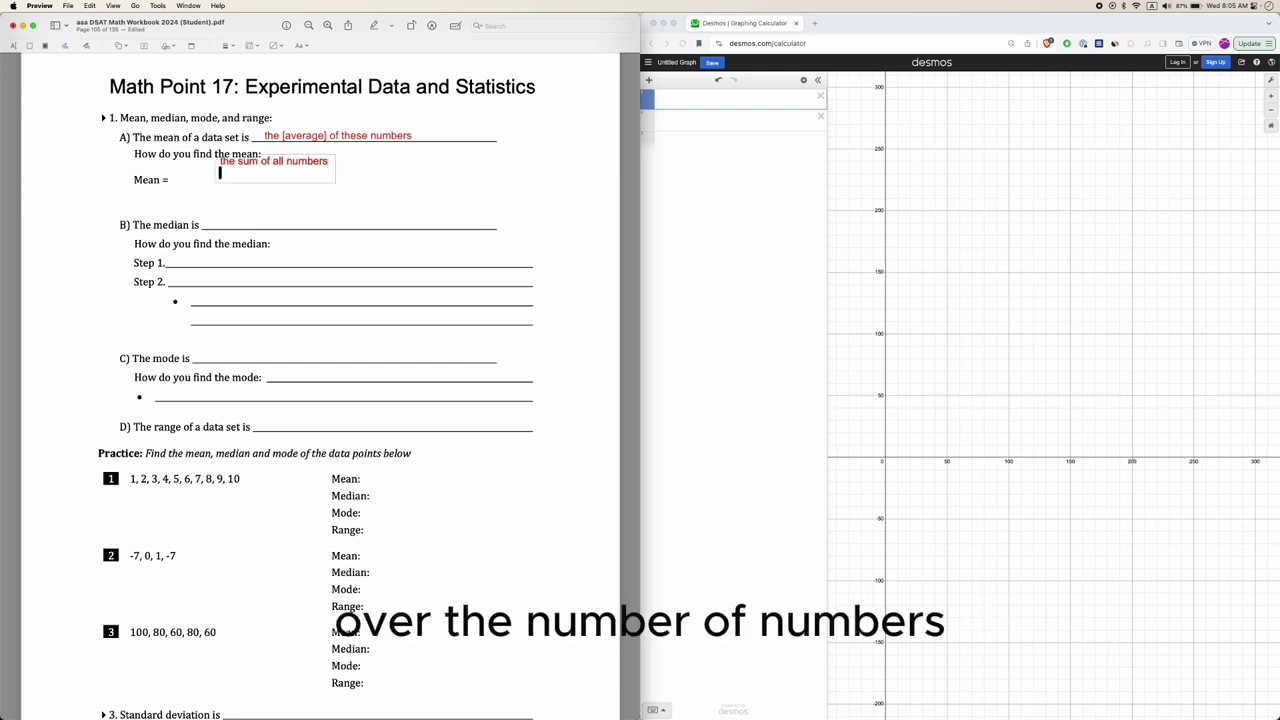
type("the number of numbers")
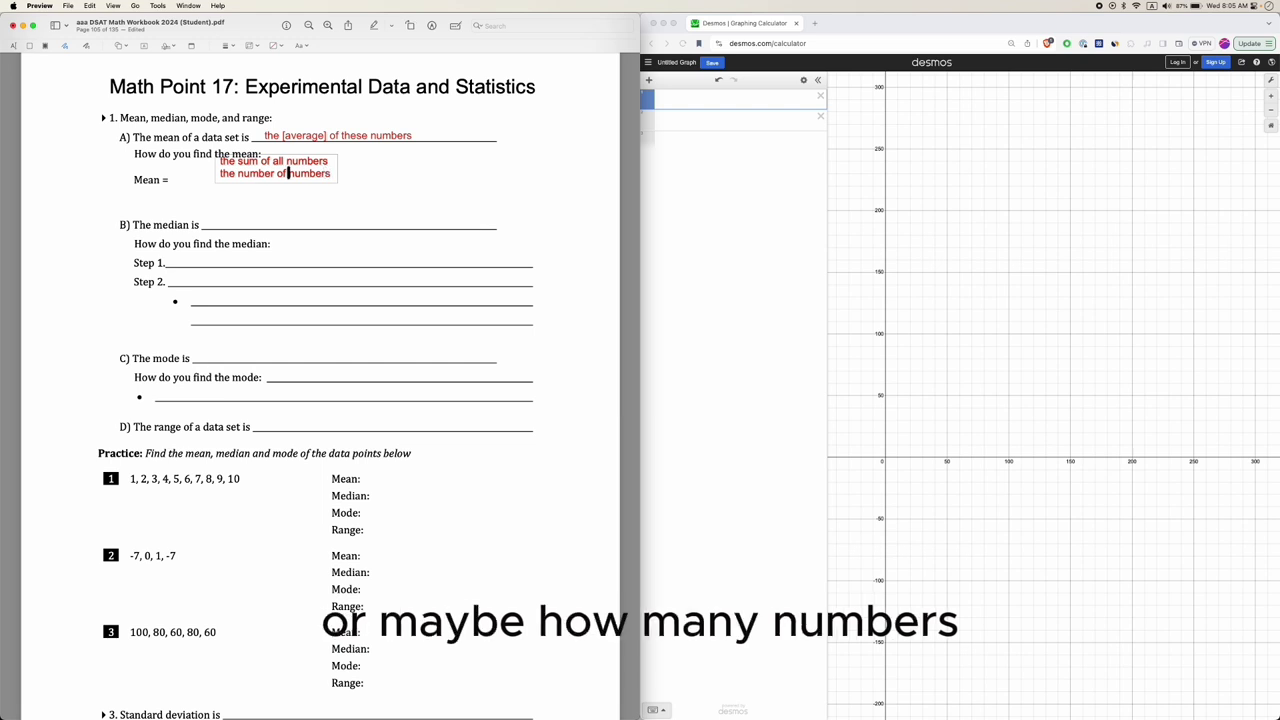
key("alt+Left")
key("shift+alt+Left")
key("shift+alt+Left")
key("shift+alt+Left")
type("how many")
key("alt+Left")
key("alt+Left")
- Position the two-line fraction beside Mean = and add its red fraction line
left_click(383, 185)
left_click_drag(273, 171, 189, 183)
left_click(320, 186)
left_click(229, 187)
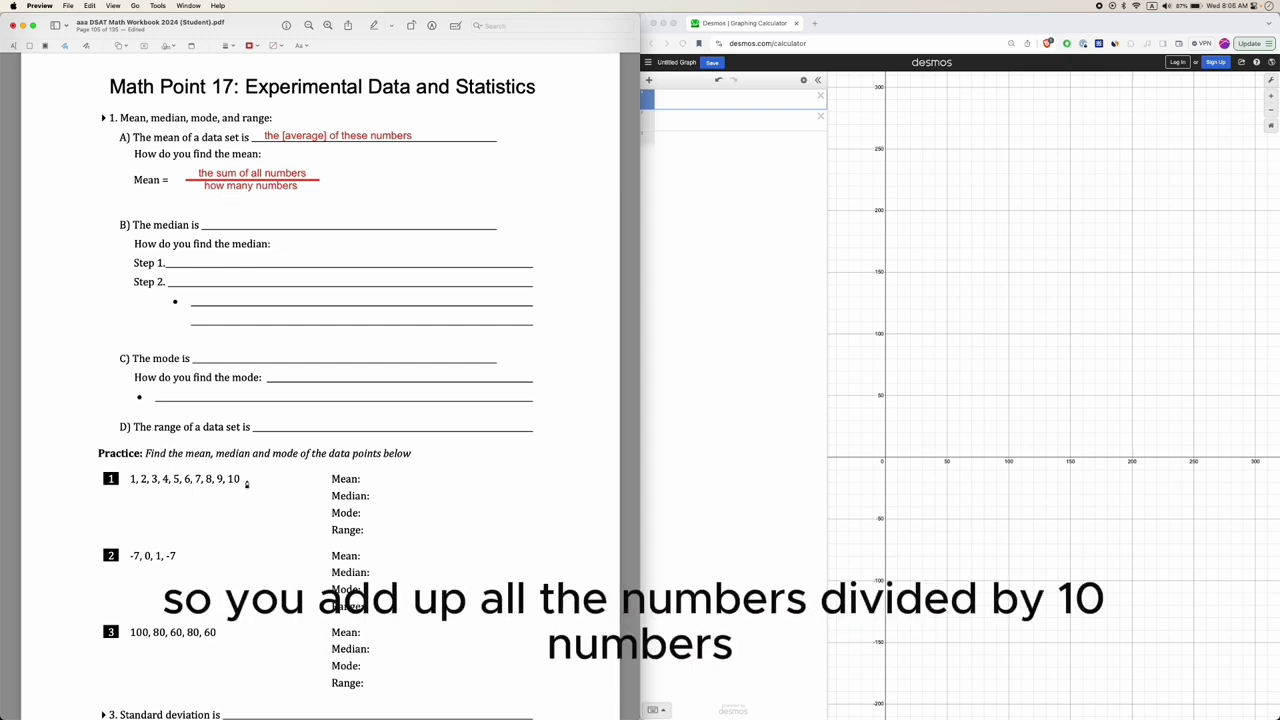
- Compute the worked example (1+2+3+4)/4 = 2.5 in Desmos
left_click(723, 102)
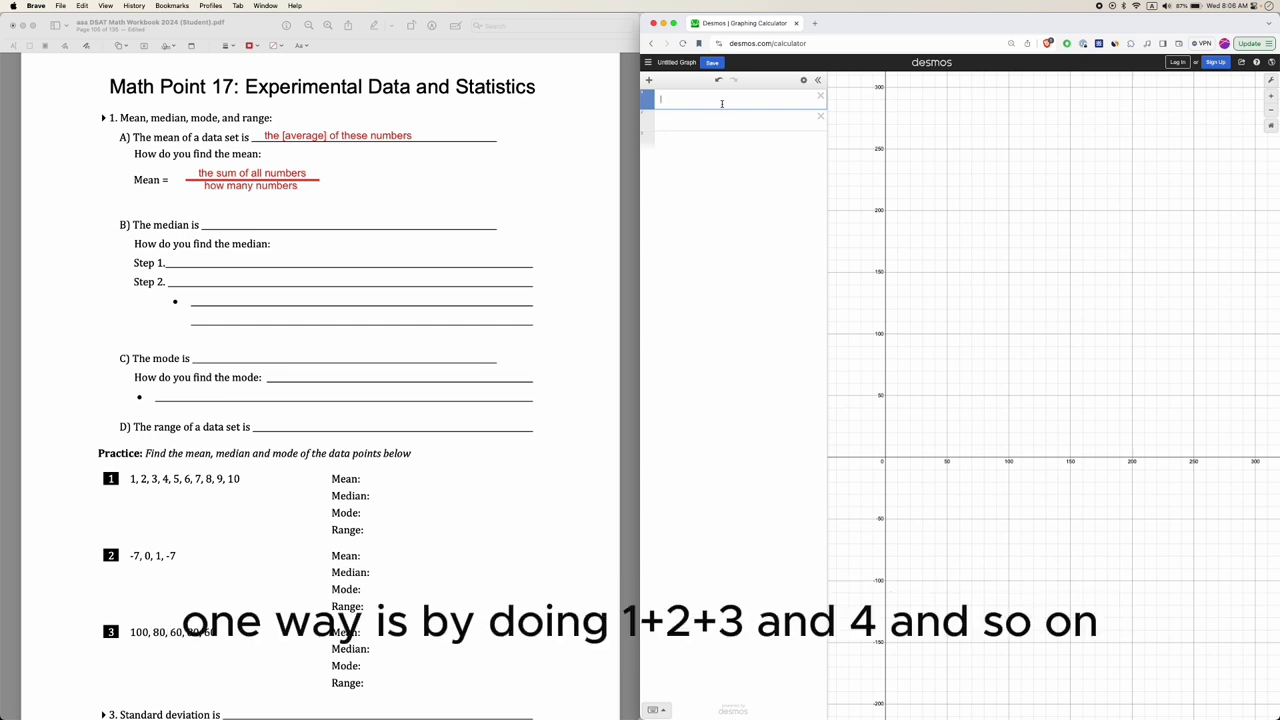
type("+2+3+4+")
key("BackSpace")
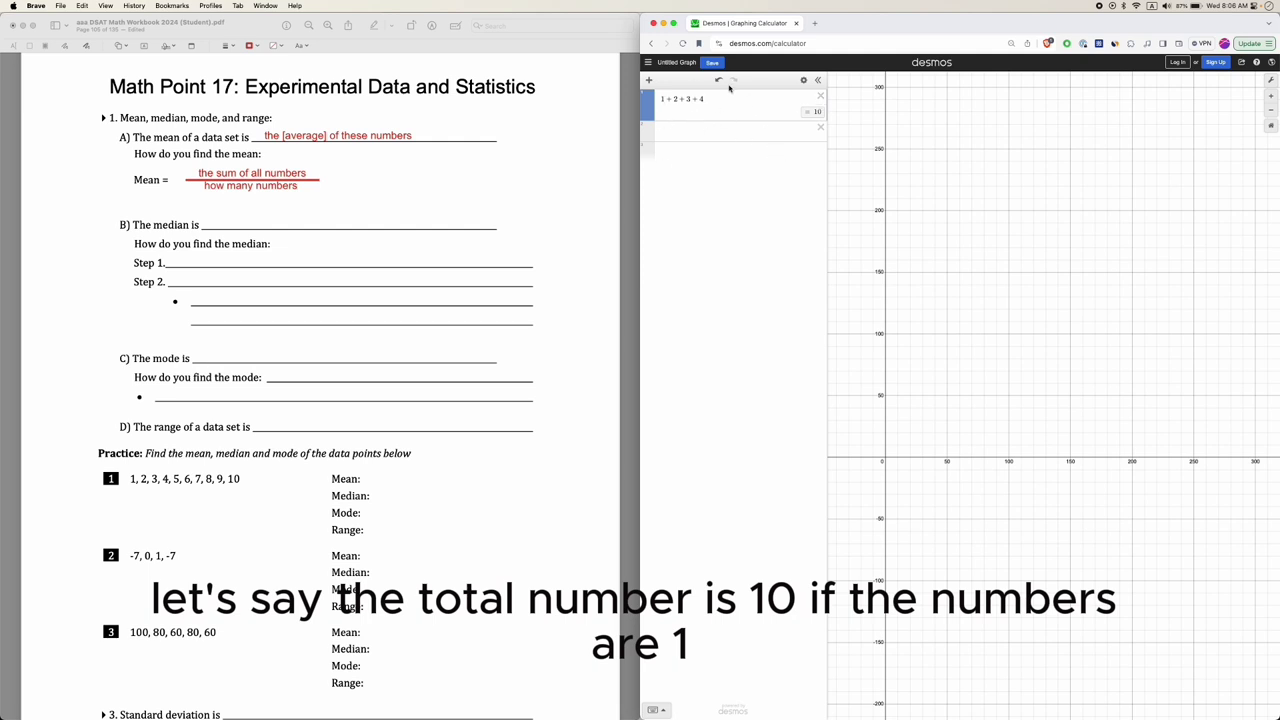
type(")")
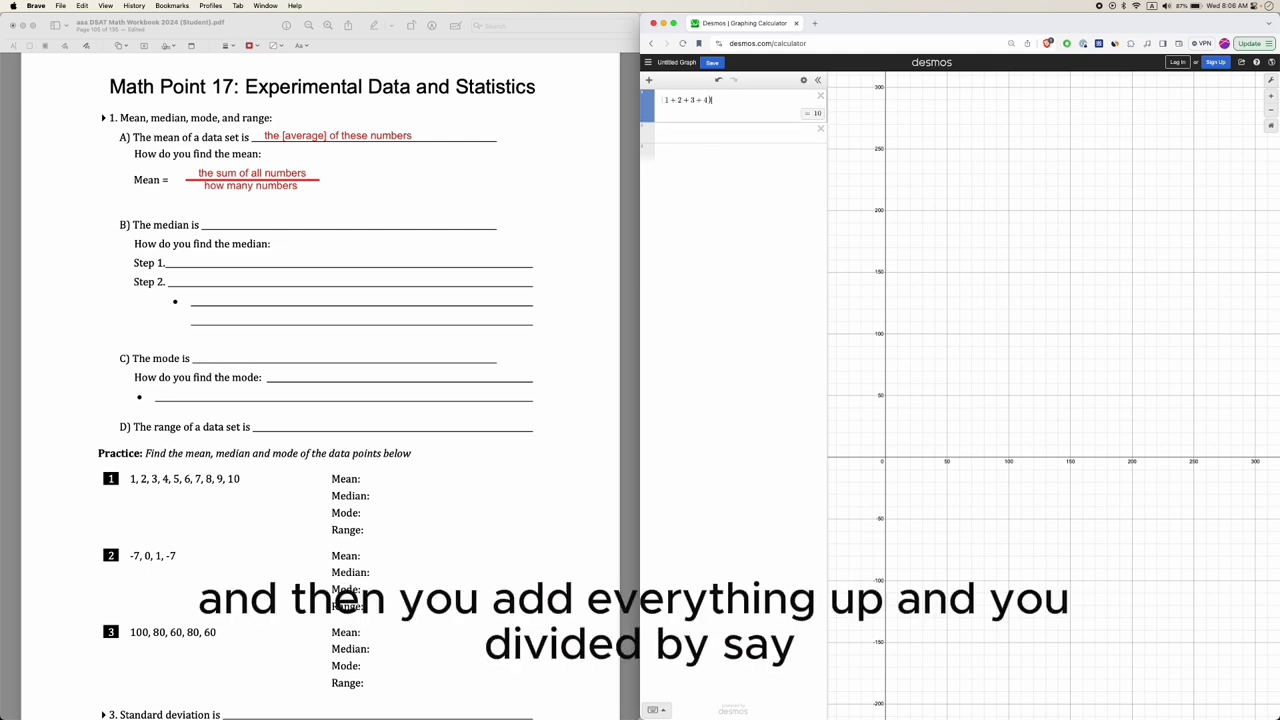
type("/2")
key("BackSpace")
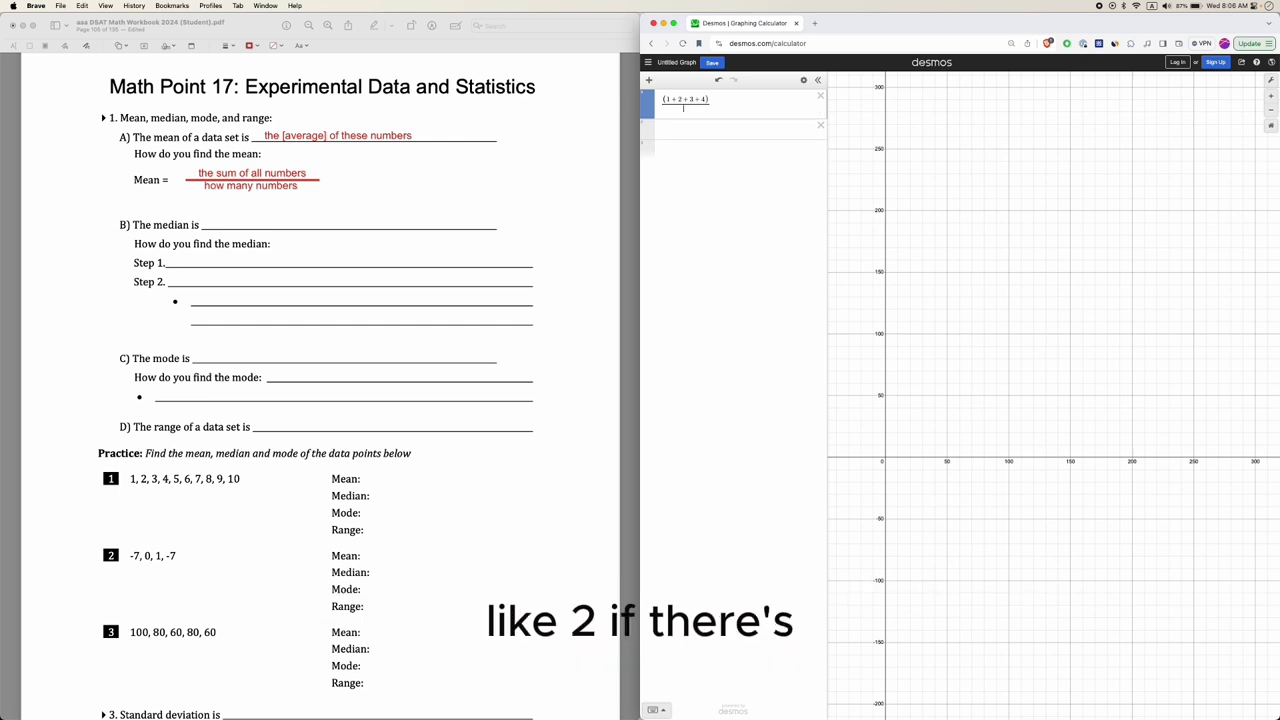
type("4")
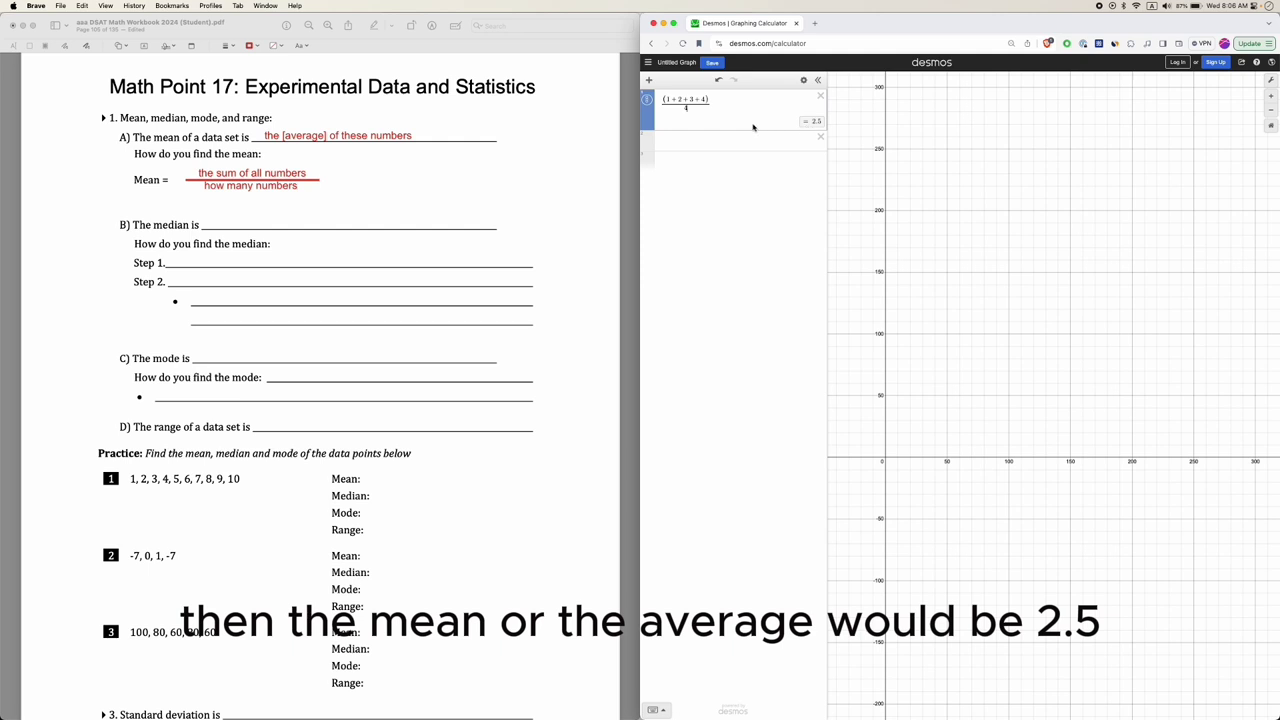
- Select and delete the worked (1+2+3+4)/4 expression
left_click(708, 110)
left_click_drag(708, 110, 657, 94)
key("BackSpace")
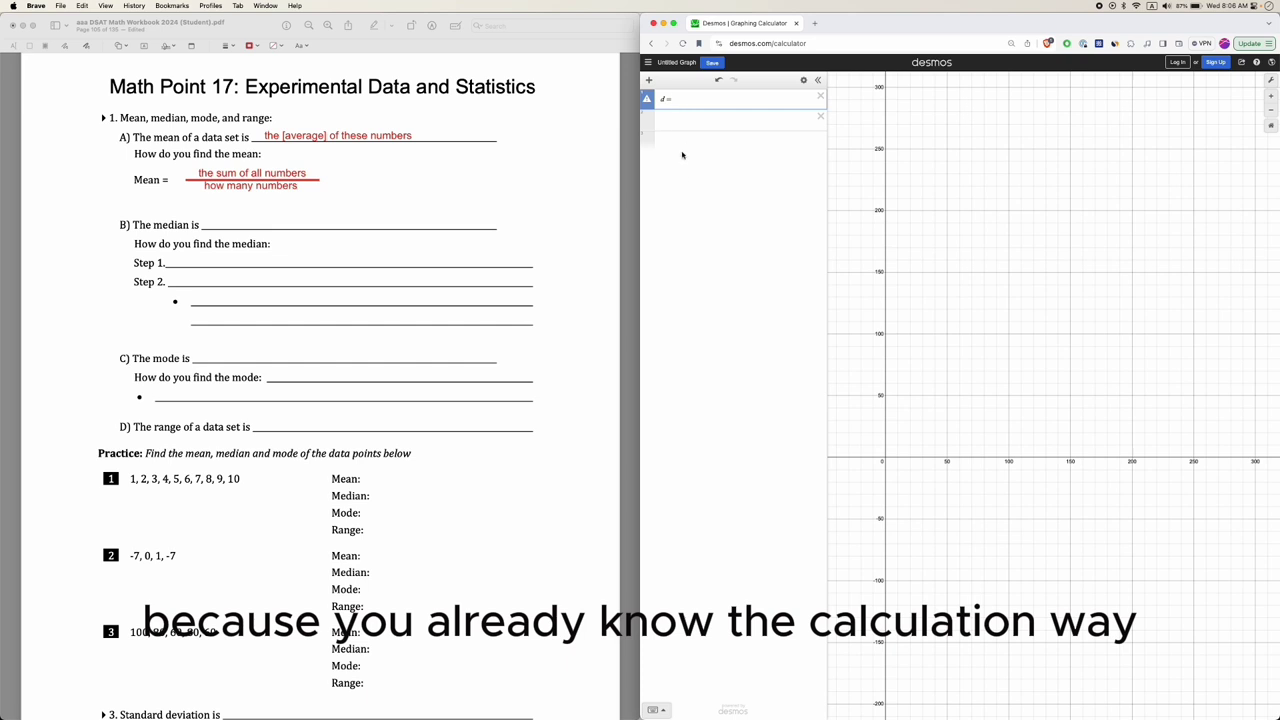
- Define d = [1,2,3,4,5,6,7,8,9,10] and add mean(d) in a new row, giving 5.5
type("[")
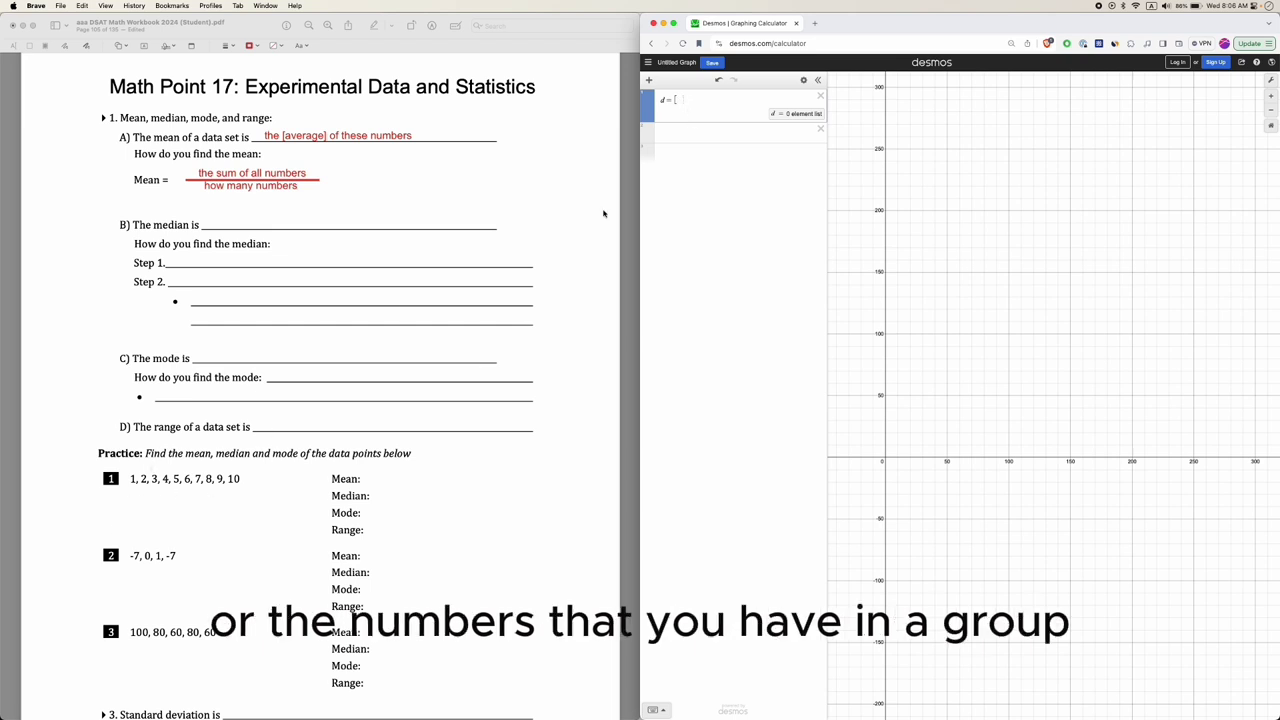
type(",2,3,4,5,6,7,8,9,1")
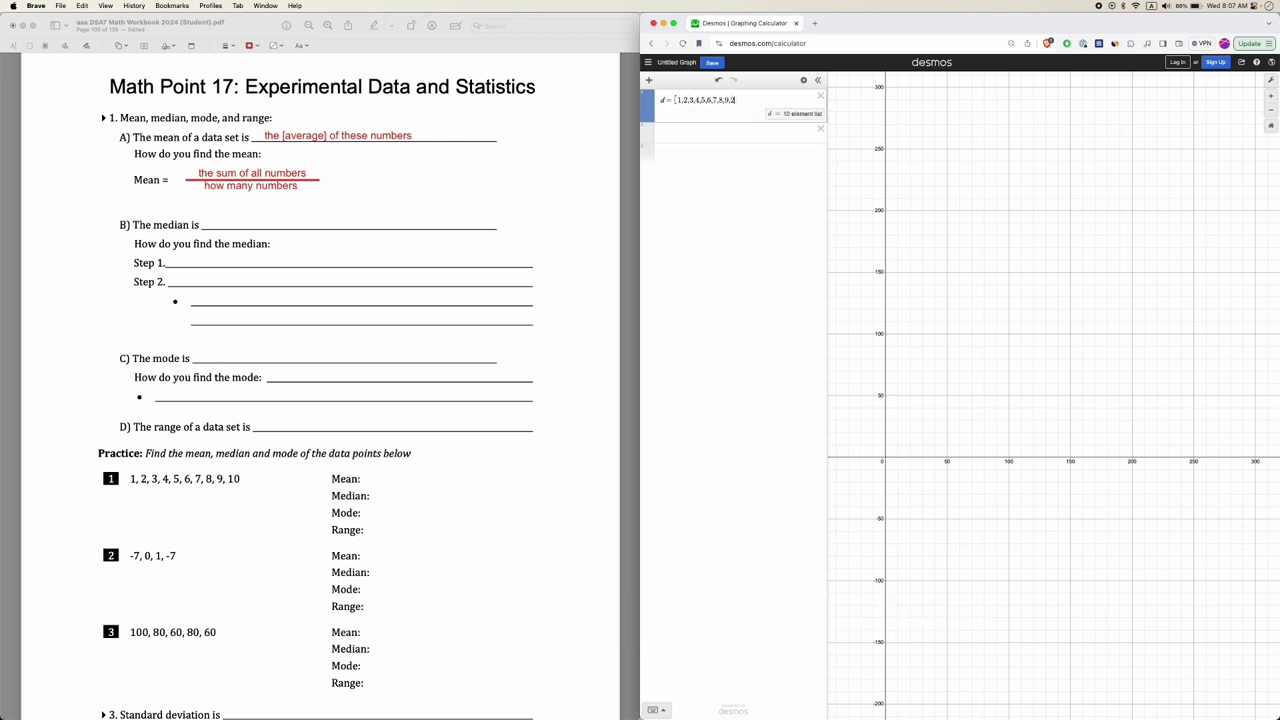
type("0")
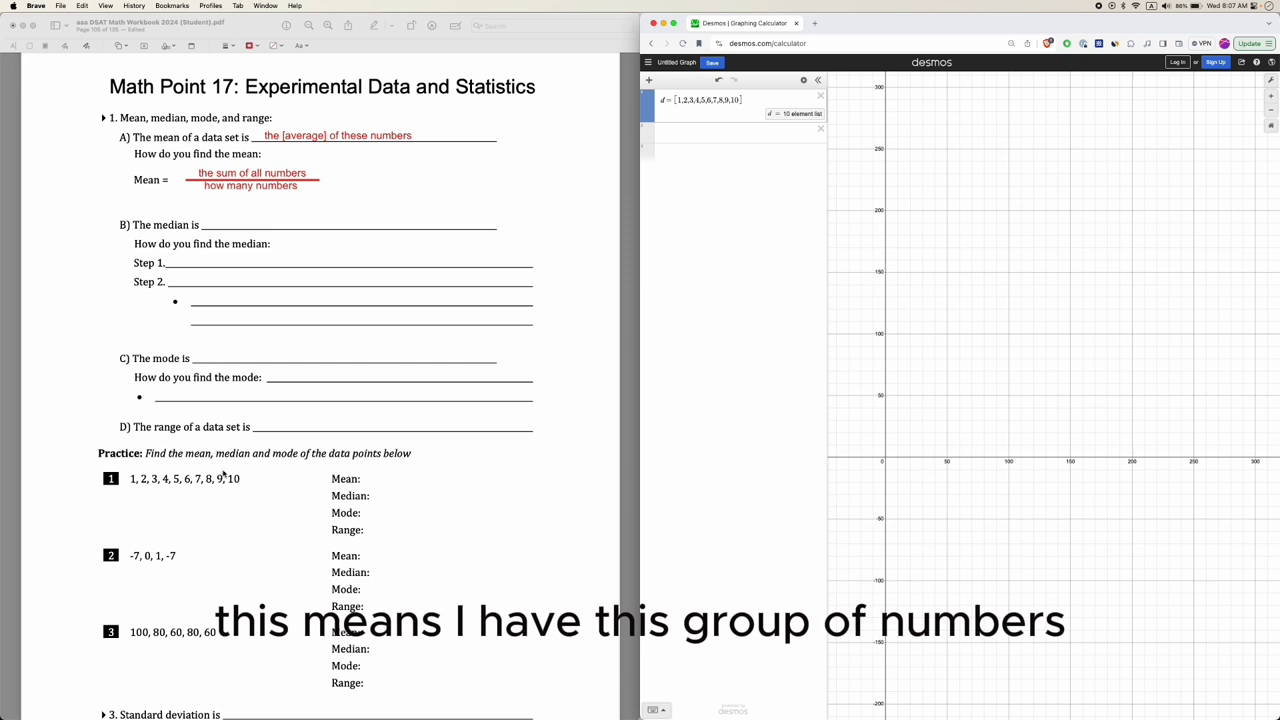
left_click(685, 132)
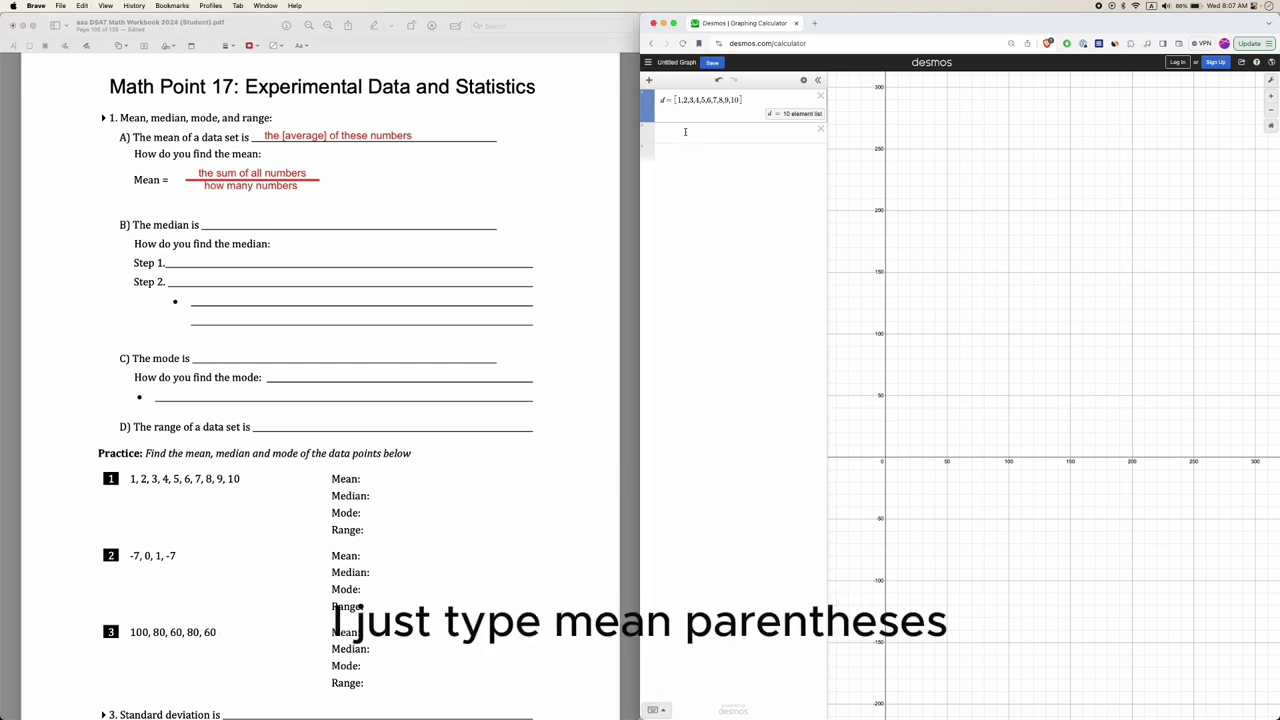
type("mean(")
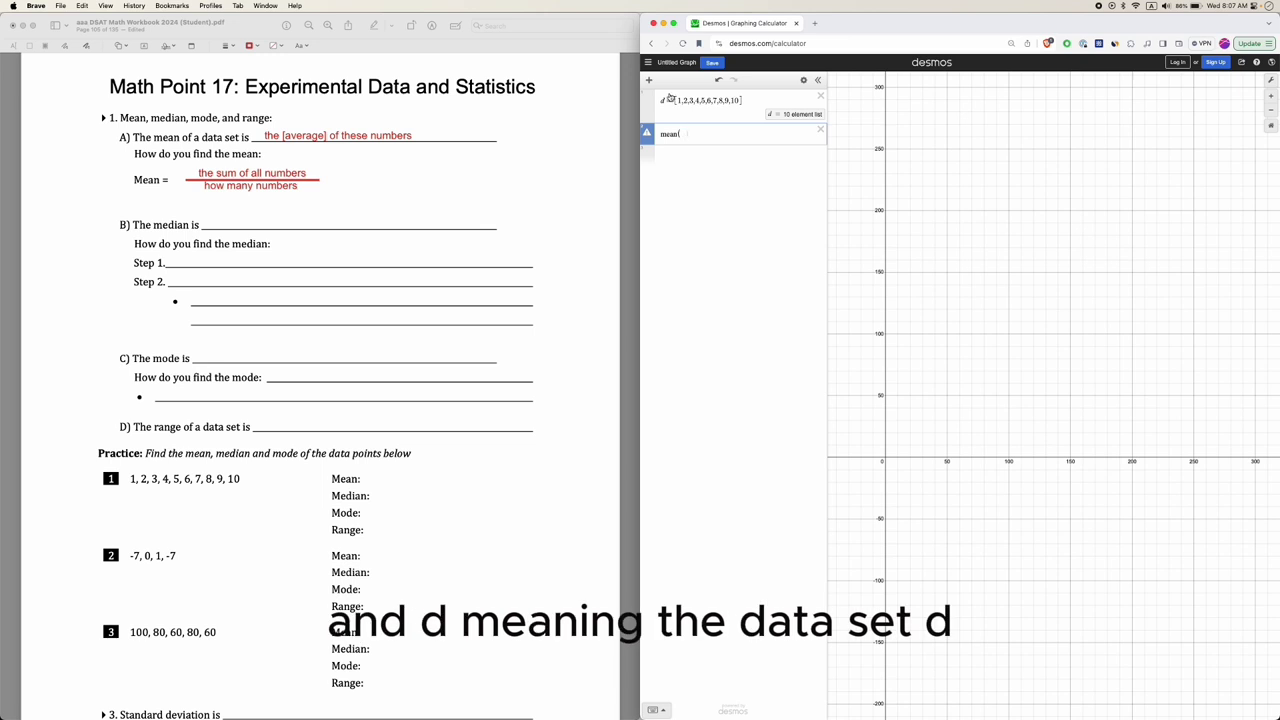
type("d")
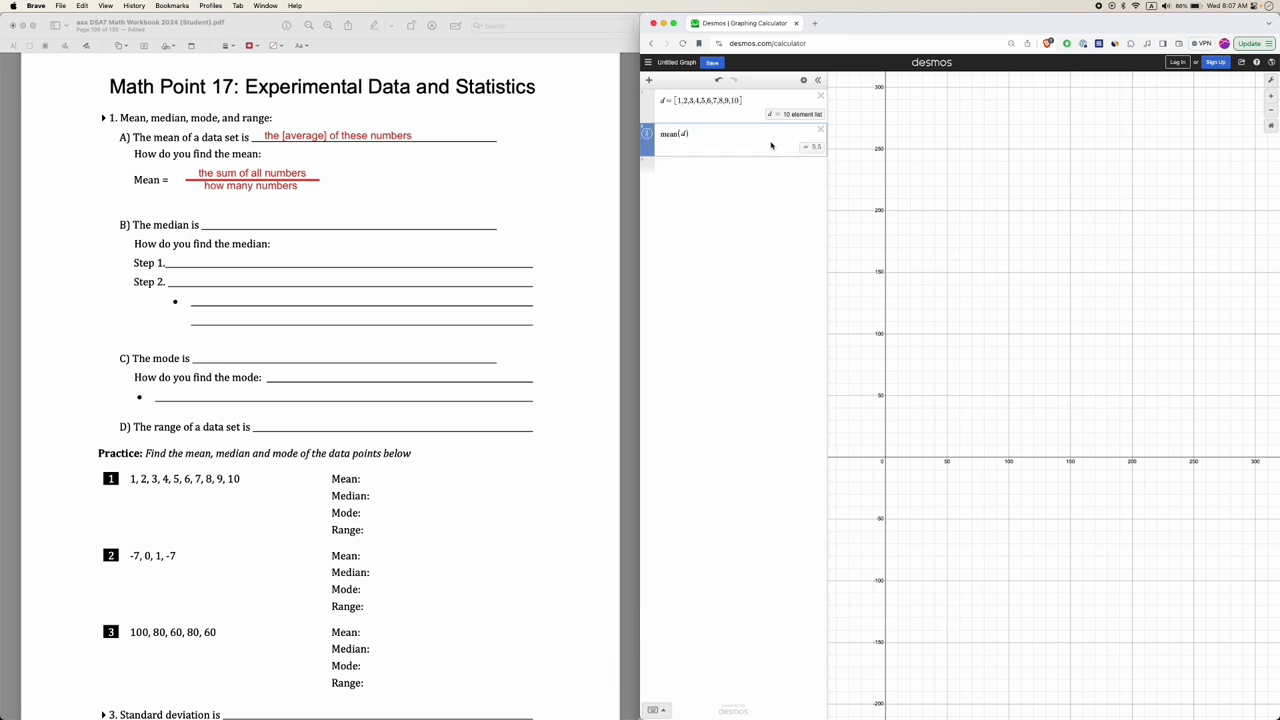
left_click(286, 255)
- Copy the red definition box to practice 1's Mean line and change its text to 5.5
left_click(335, 137)
key("super+c")
key("super+v")
left_click_drag(337, 134, 447, 477)
triple_click(440, 476)
type("5.5")
left_click(433, 473)
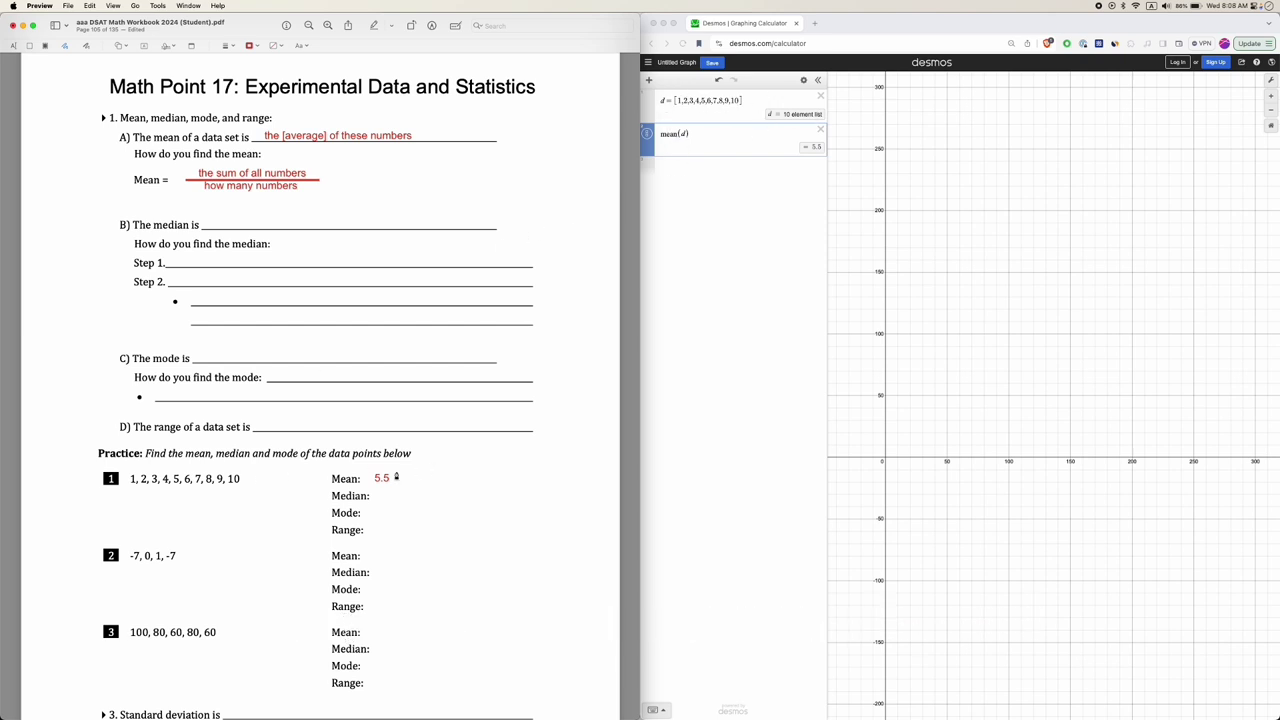
- Copy the mean fraction box to the median line and retype it as 'the middle number (when numbers are in order)'
left_click(258, 173)
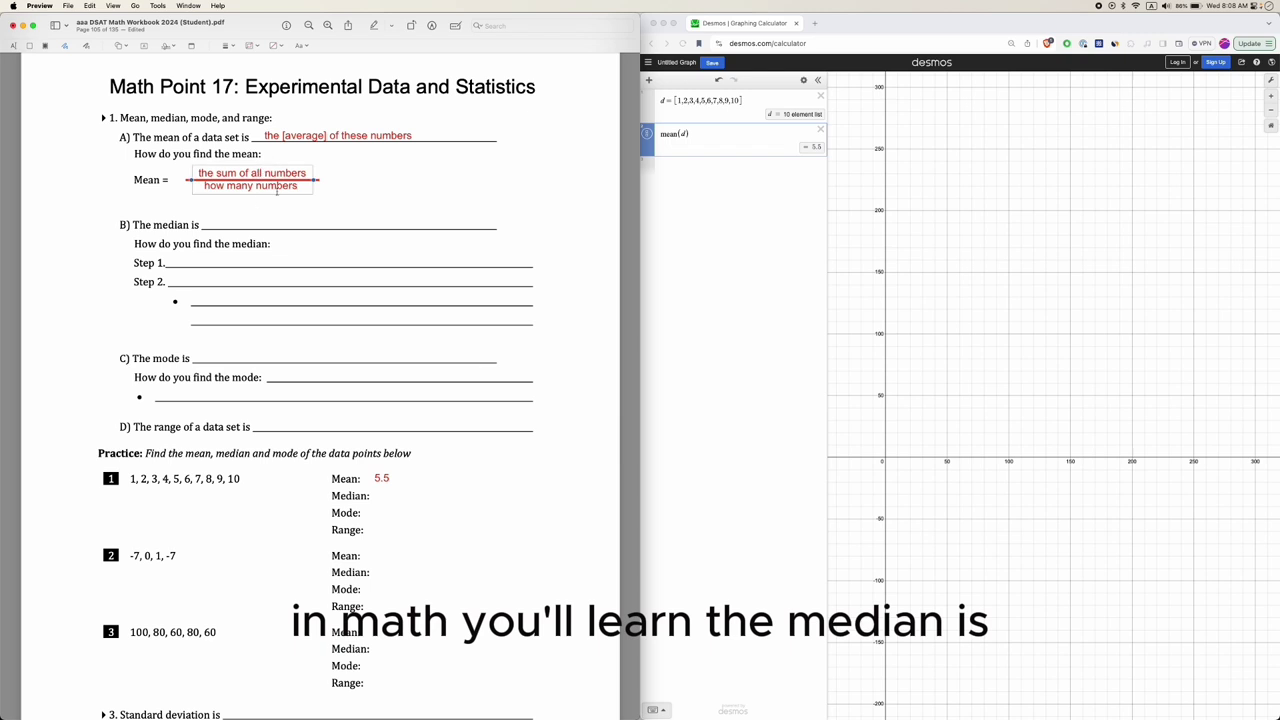
left_click_drag(258, 186, 255, 229)
double_click(255, 229)
key("super+a")
type("the mid")
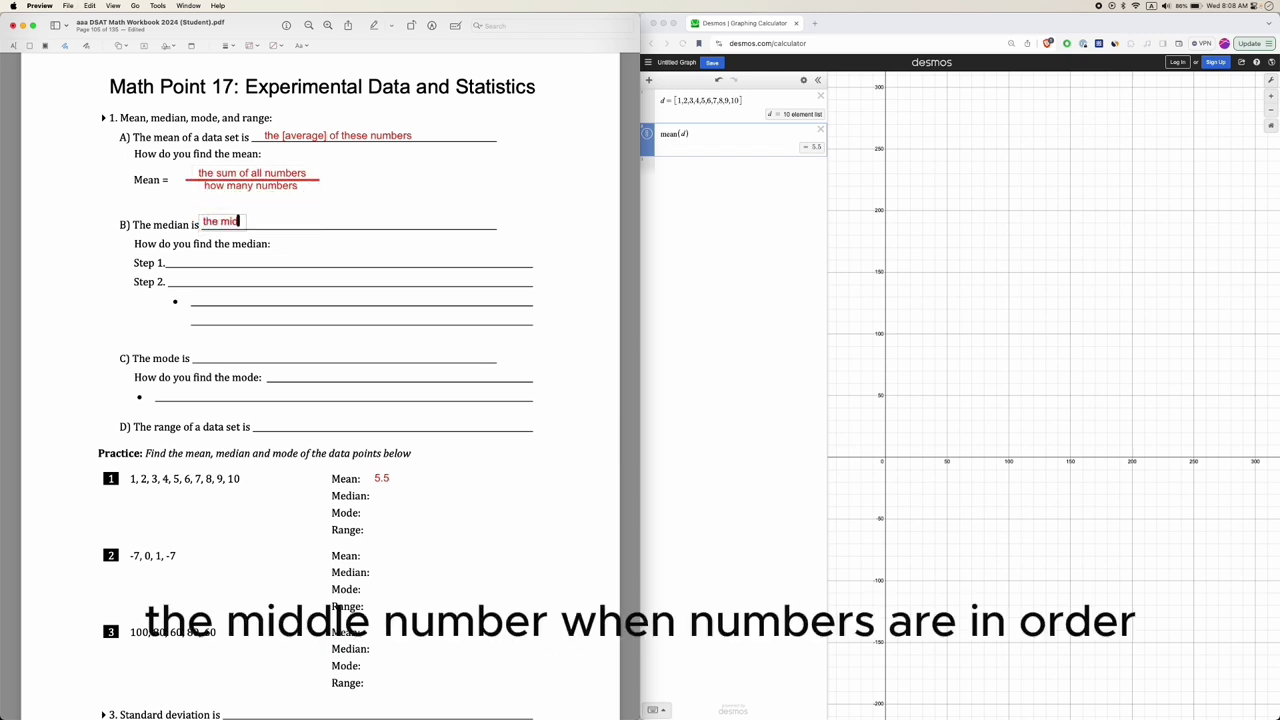
type("dle number (when")
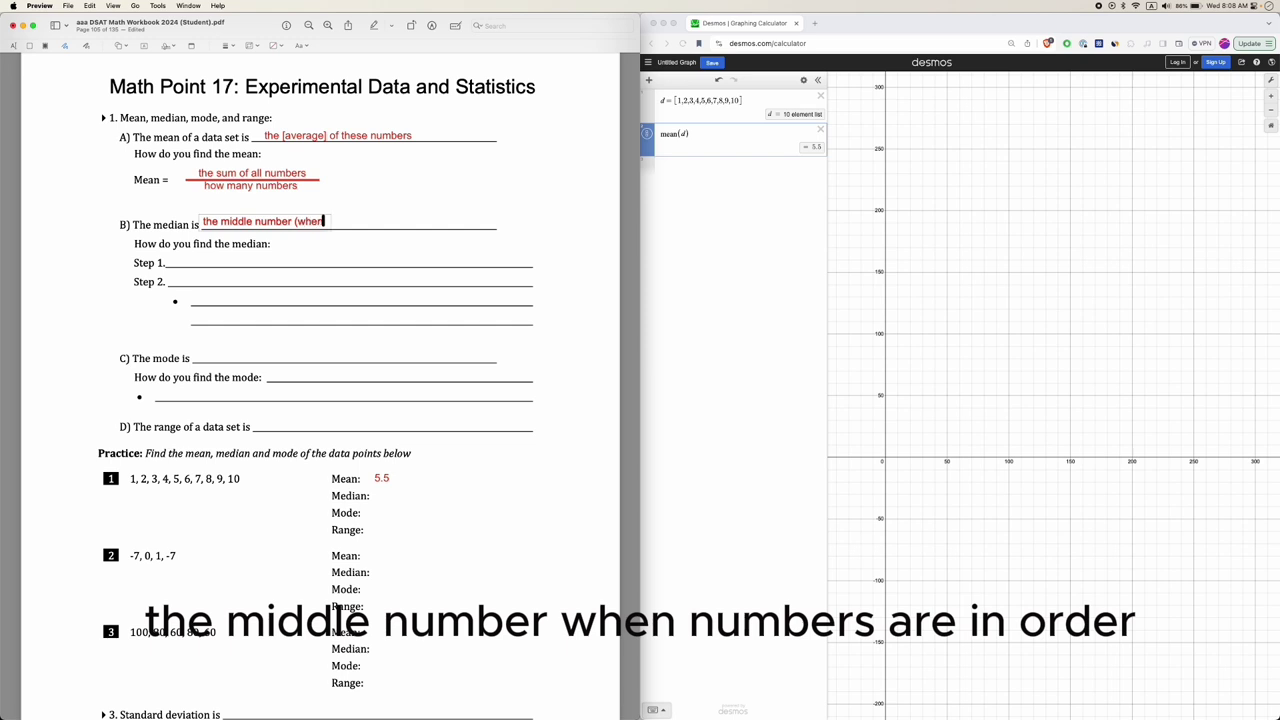
type(" numb")
key("BackSpace")
type("mbers are in order)")
left_click(331, 209)
left_click(320, 214)
left_click(265, 421)
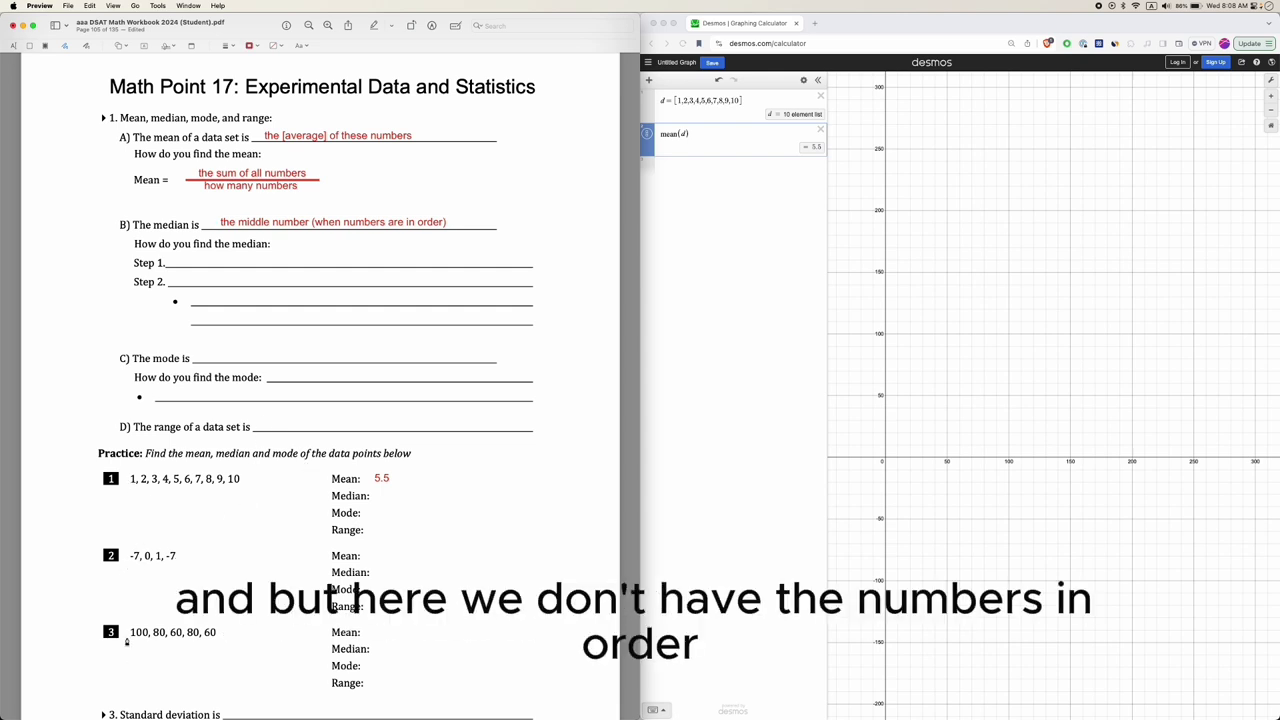
scroll(208, 628, "down", 2)
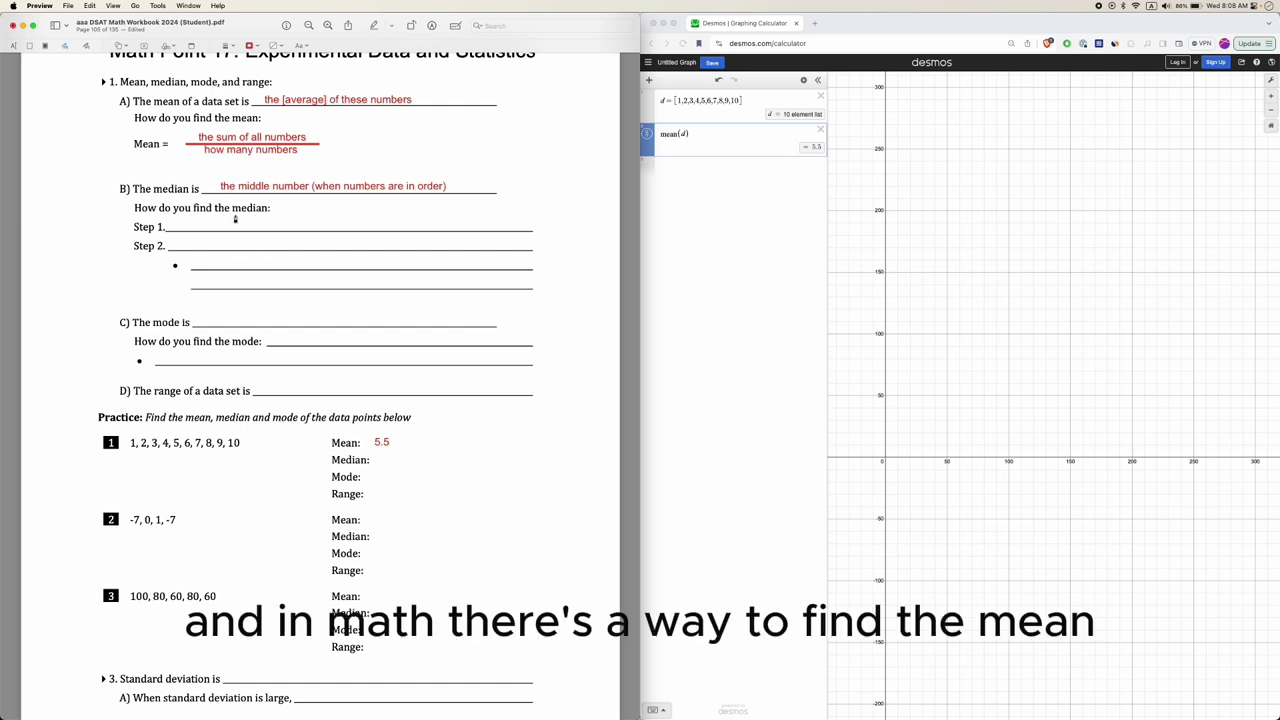
- Add median(d) = 5.5 in Desmos and copy the red 5.5 answer down to practice 1's Median line
left_click(684, 169)
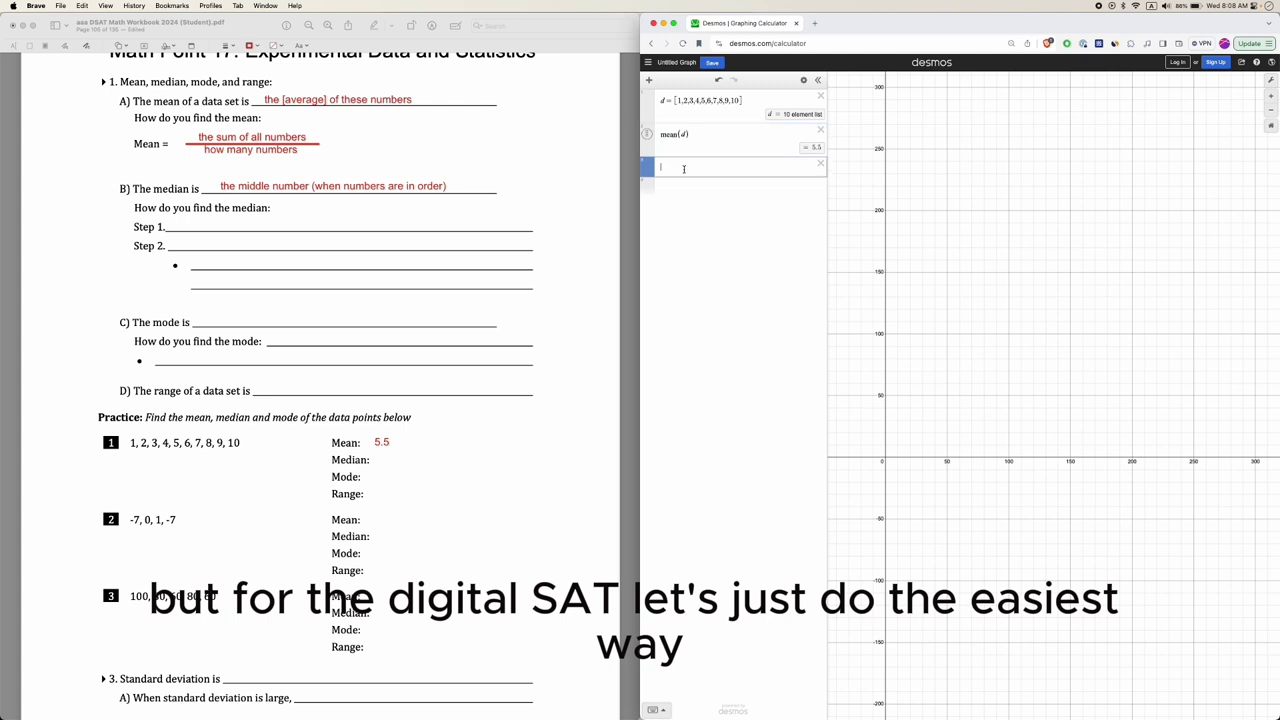
type("me")
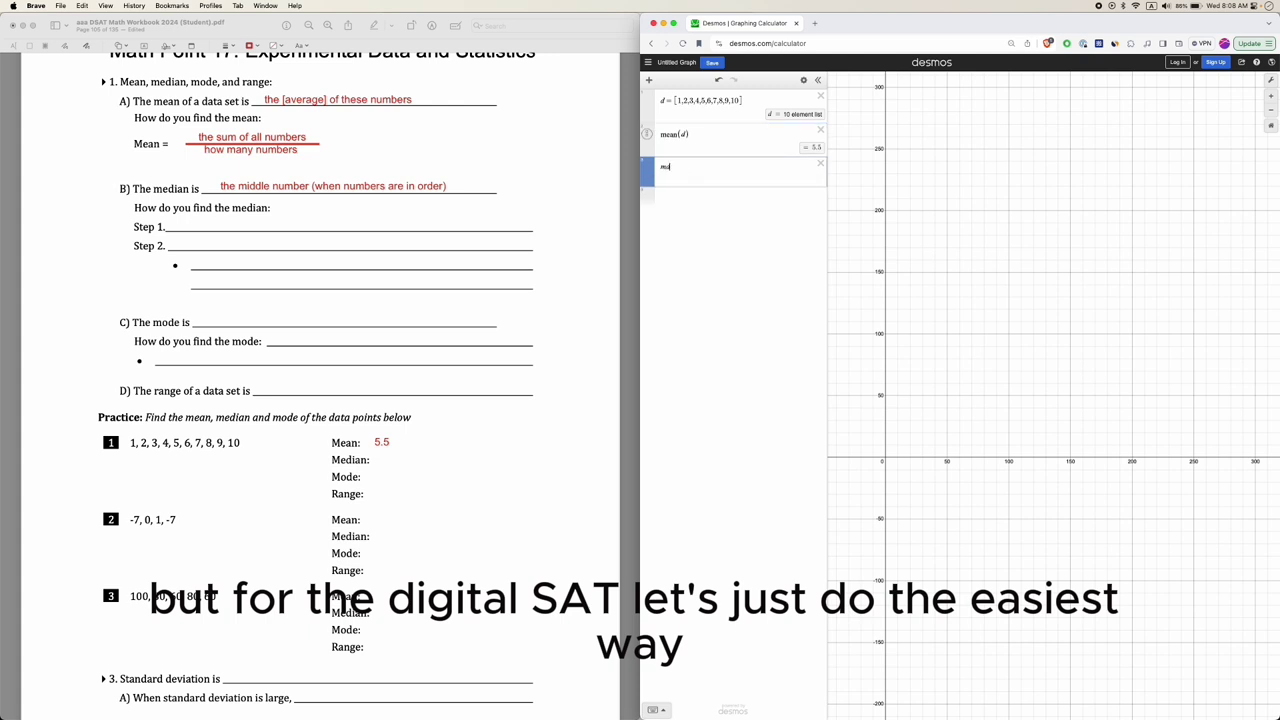
type("dian(d)")
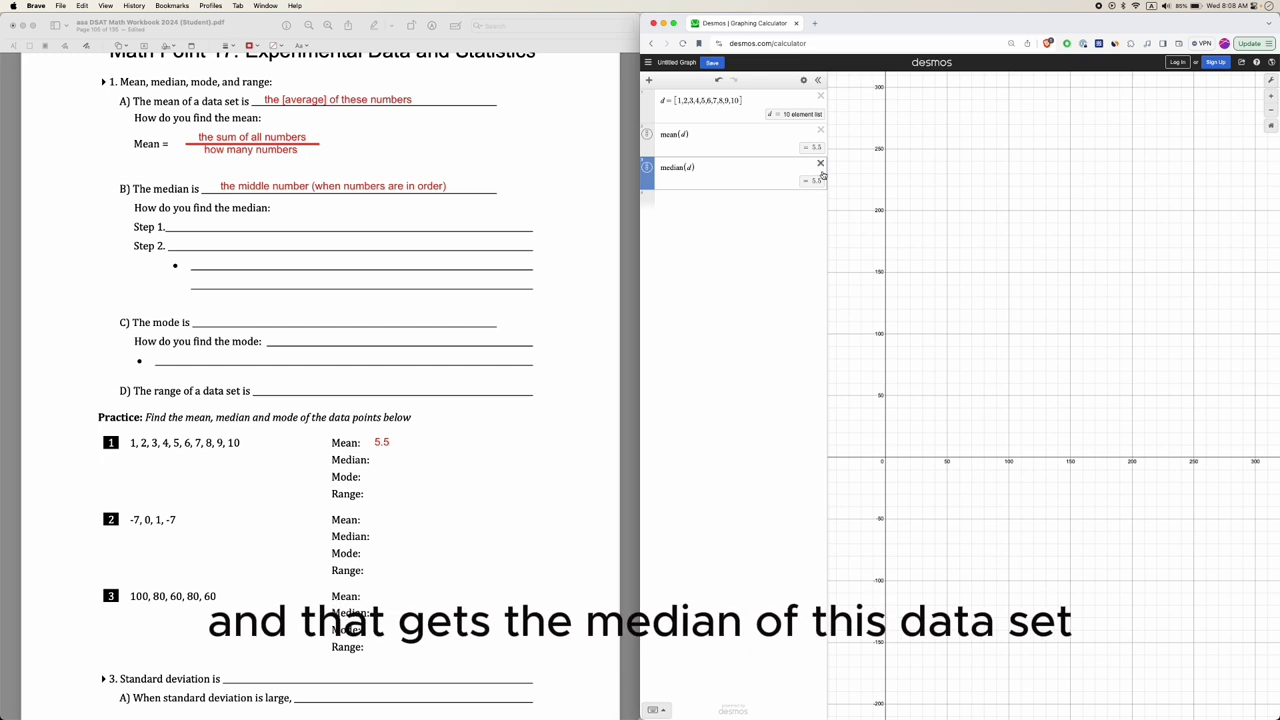
left_click(381, 440)
left_click_drag(380, 436, 387, 460)
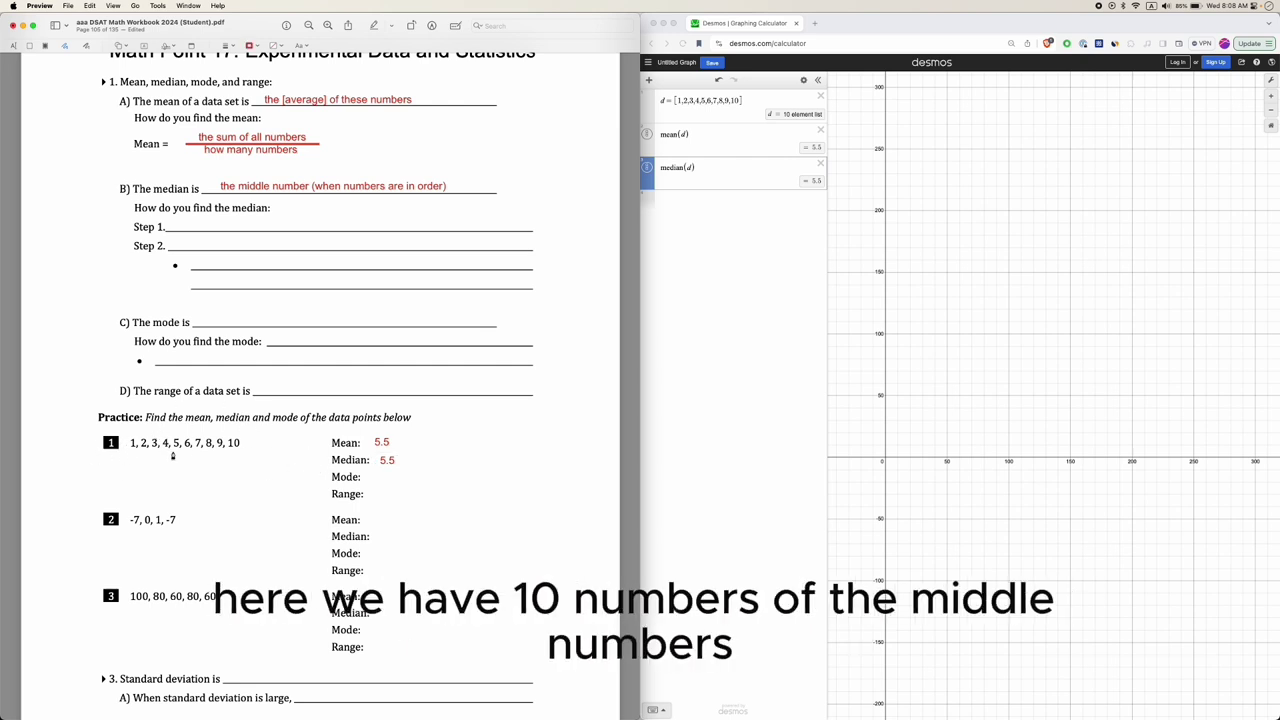
- Underline 5, 6 in problem 1 and write the mode definition 'the number(s) that appear the most'
left_click_drag(172, 448, 200, 453)
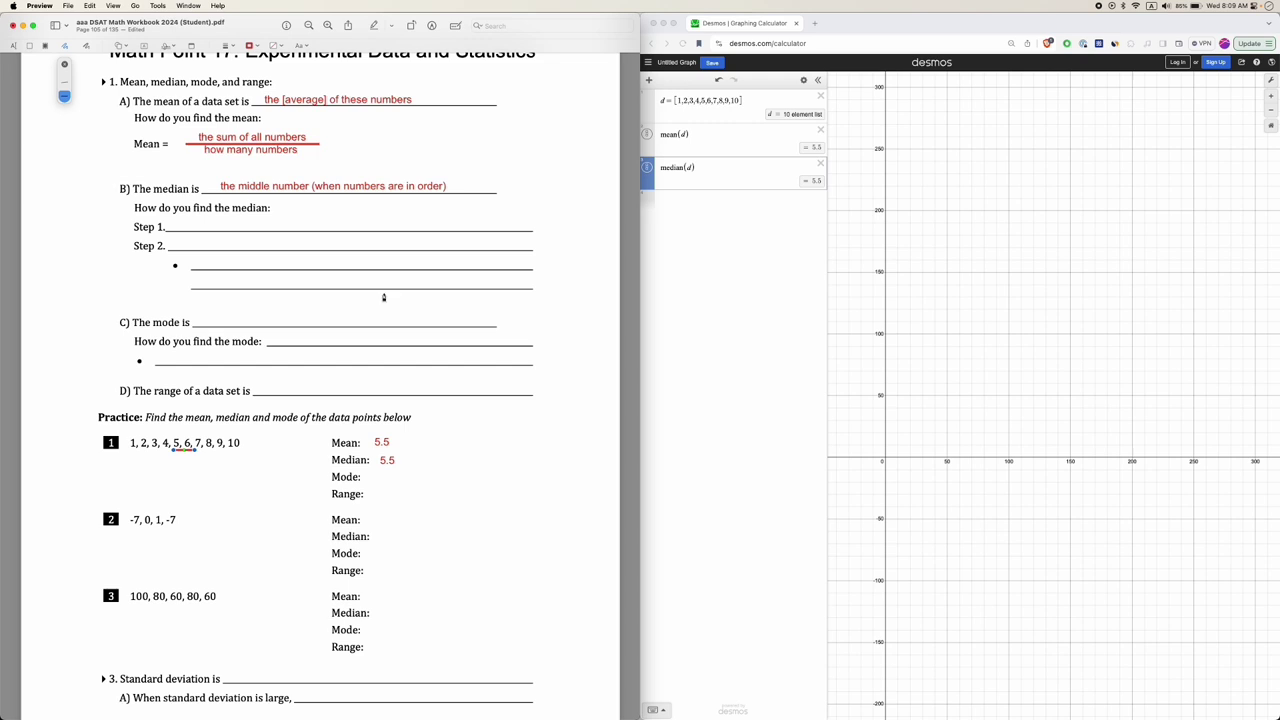
left_click(301, 104)
mouse_move(312, 102)
left_mouse_down()
mouse_move(306, 297)
mouse_move(257, 320)
left_mouse_up()
double_click(257, 318)
type("the number(s")
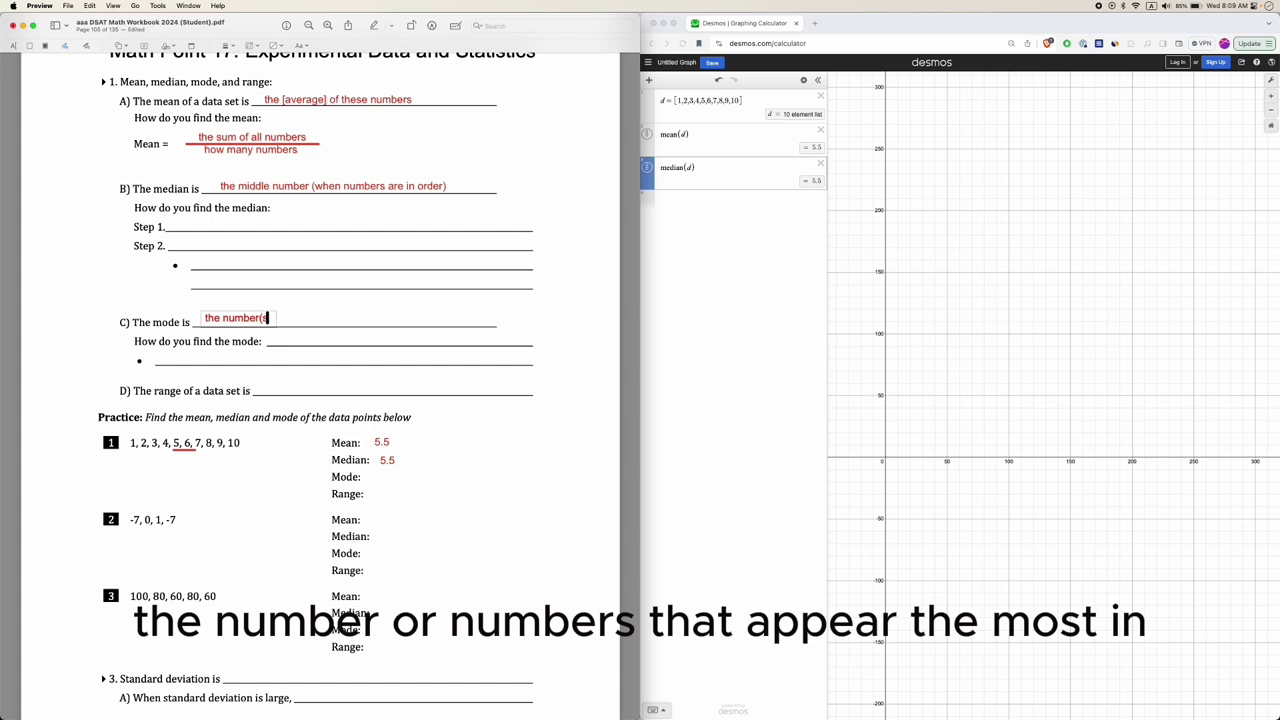
type(") that appear the most in")
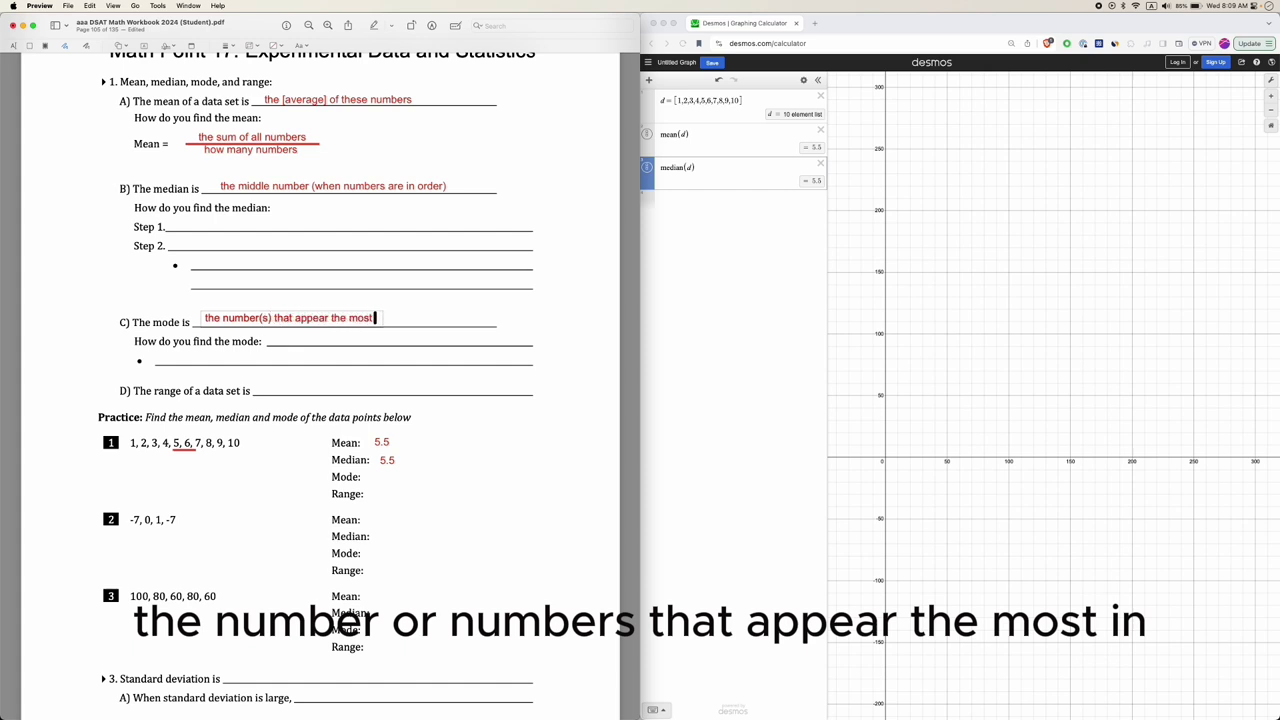
key("BackSpace")
key("BackSpace")
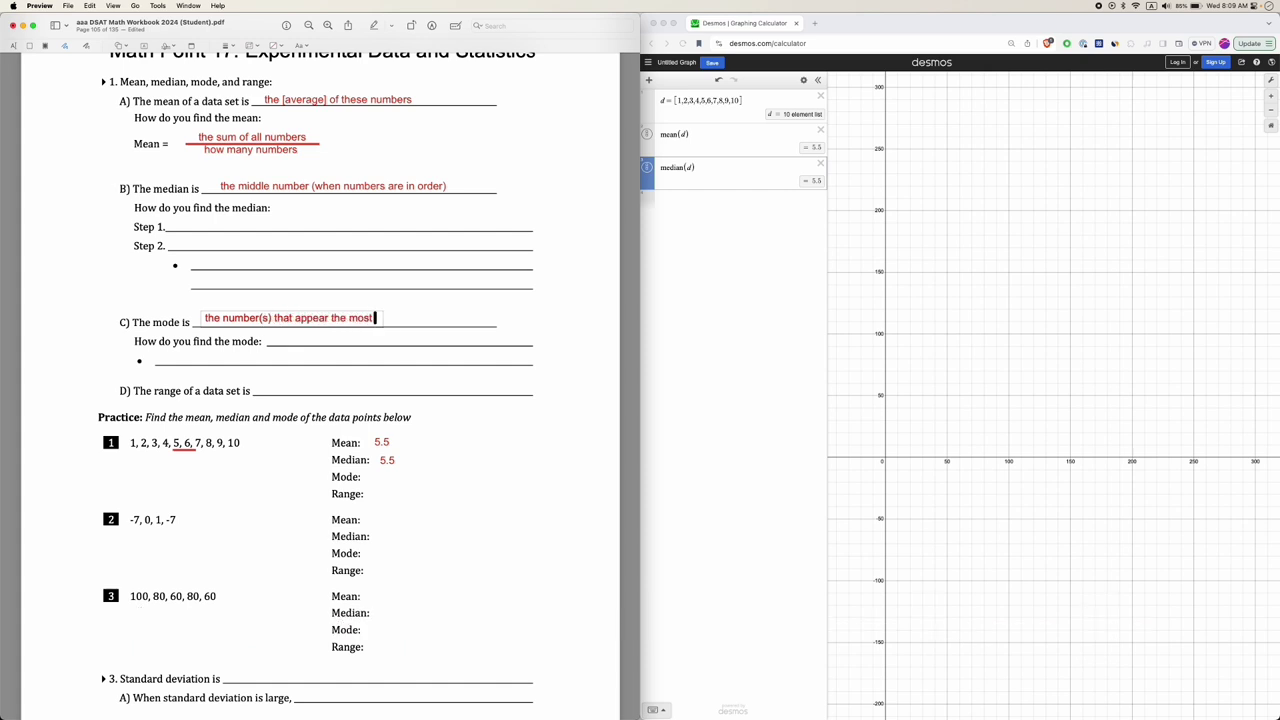
left_click(191, 485)
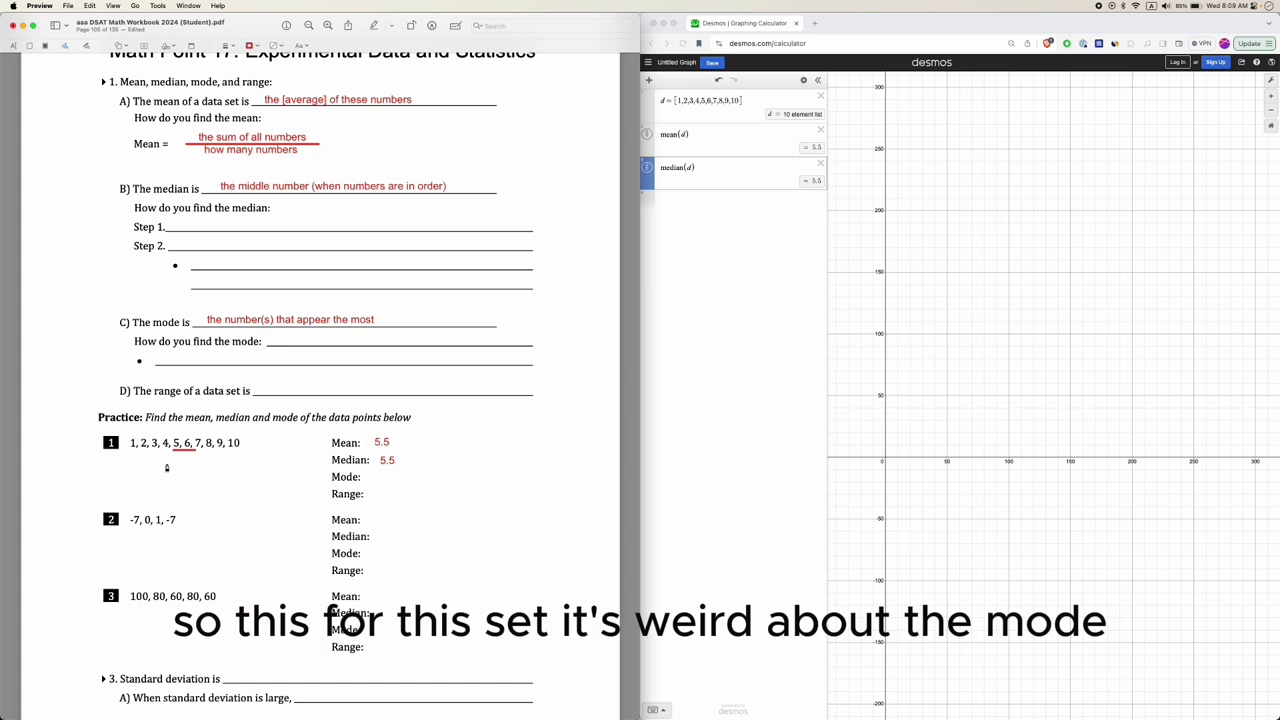
- Add the example '1, 2, 3, 3, 4' after the mode definition, then delete it again
left_click(278, 318)
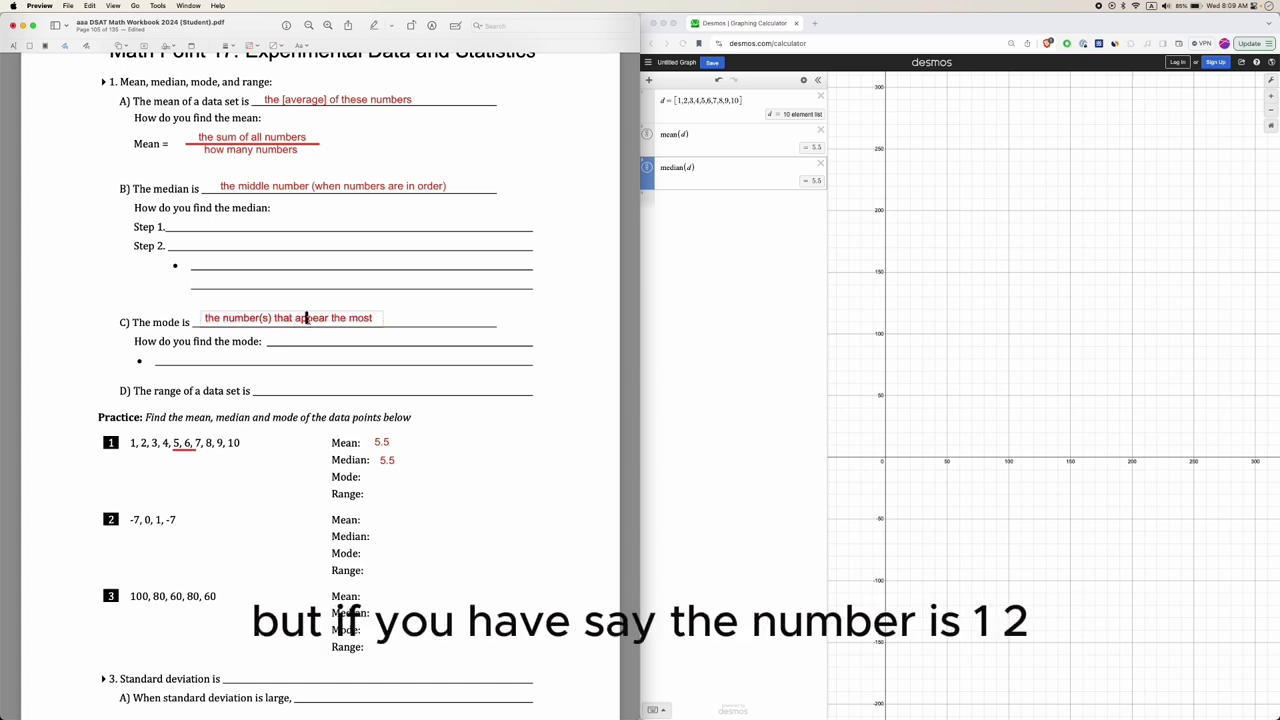
type("1, 2, 3, 3, 4")
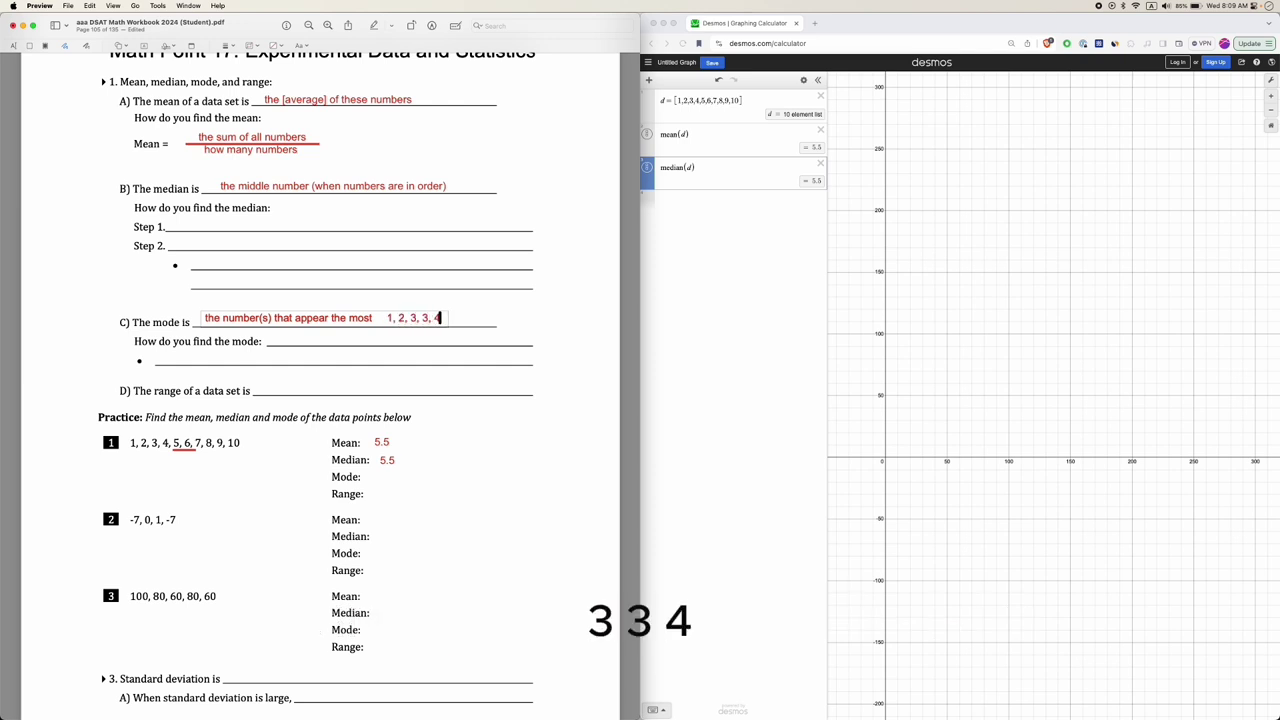
left_click_drag(410, 318, 431, 319)
key("BackSpace")
key("BackSpace")
key("BackSpace")
key("BackSpace")
key("BackSpace")
key("BackSpace")
key("BackSpace")
key("BackSpace")
key("BackSpace")
key("BackSpace")
key("BackSpace")
key("BackSpace")
key("BackSpace")
key("BackSpace")
key("BackSpace")
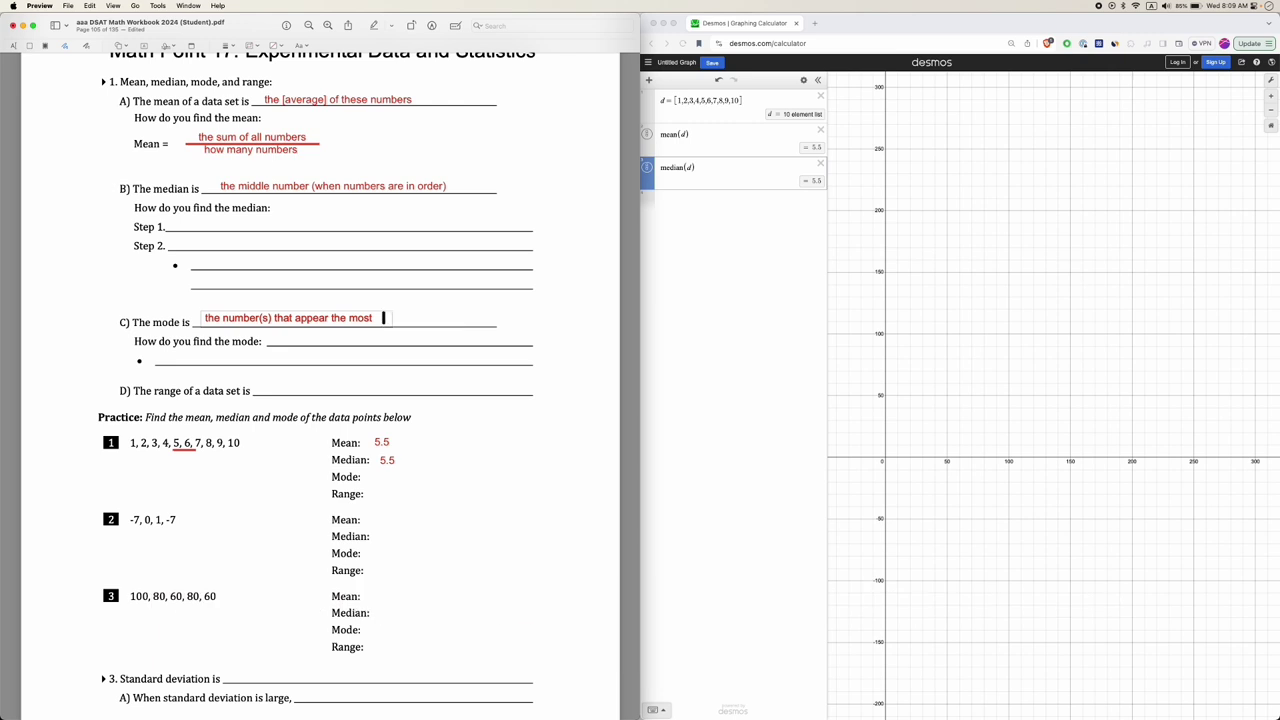
- Finish the mode definition text, then start typing mode( in a fourth Desmos row, which shows a warning
type("t")
left_click(451, 257)
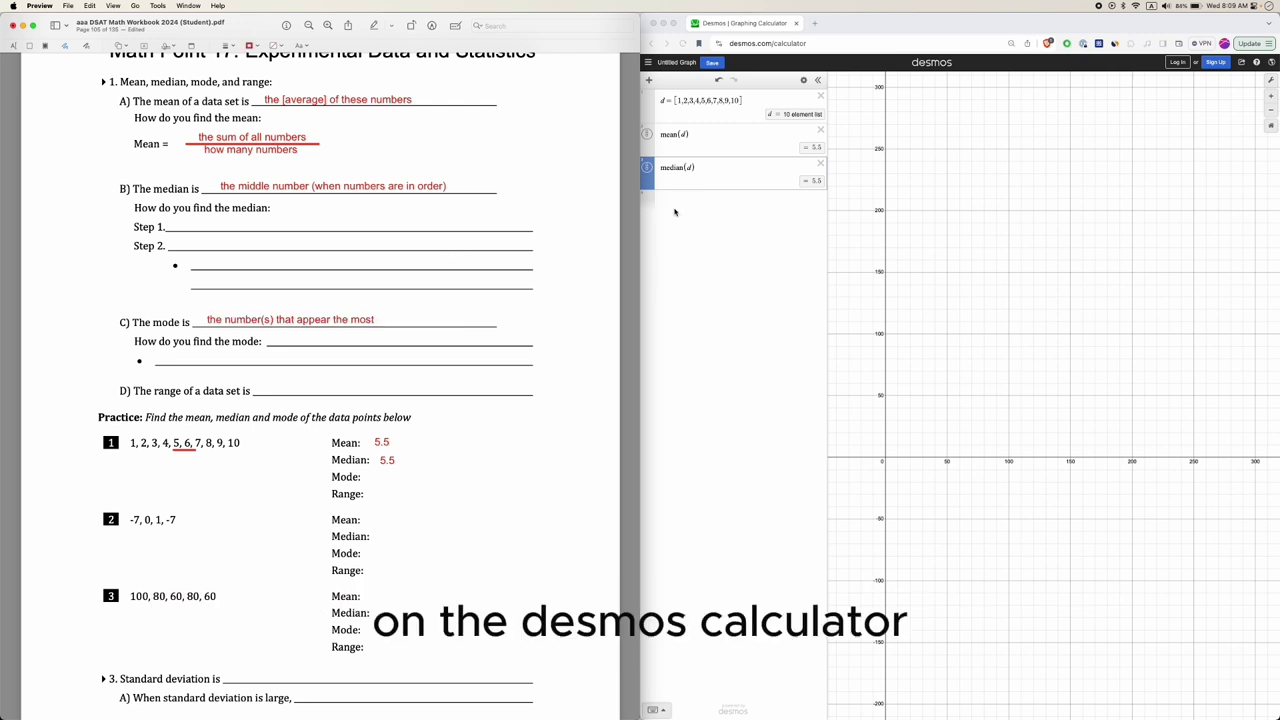
left_click(674, 212)
left_click(692, 209)
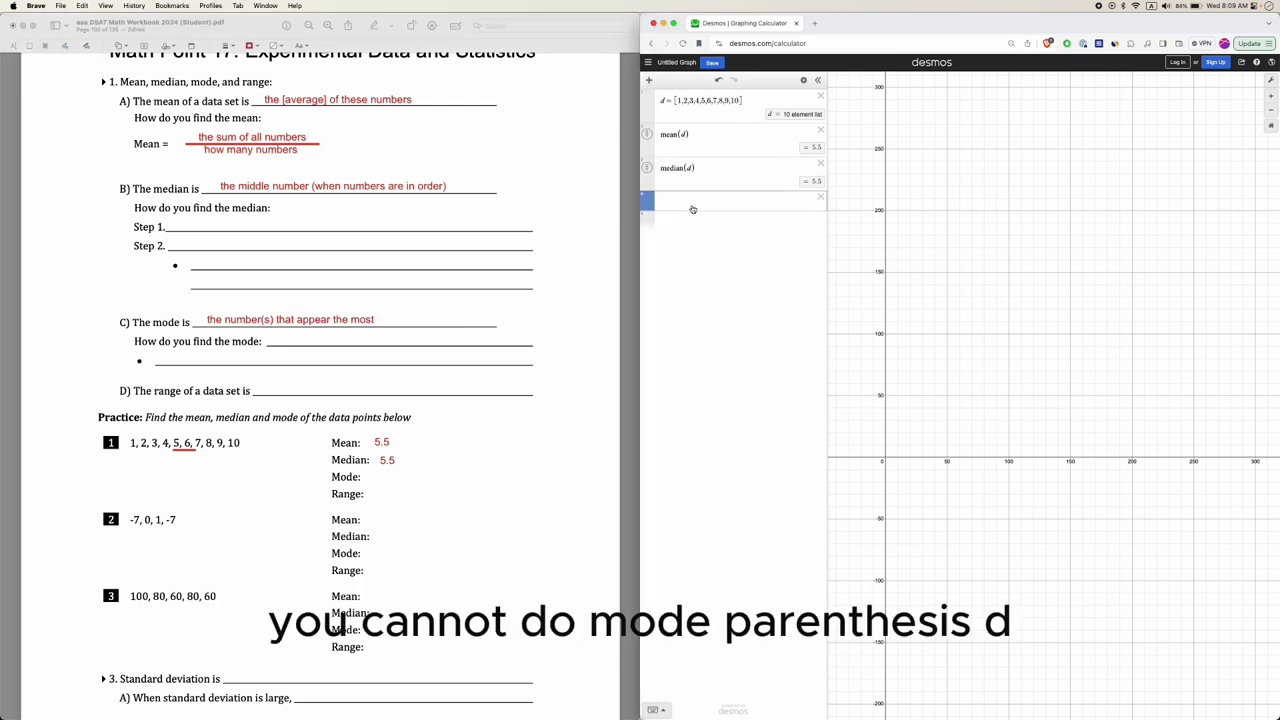
type("mode(d")
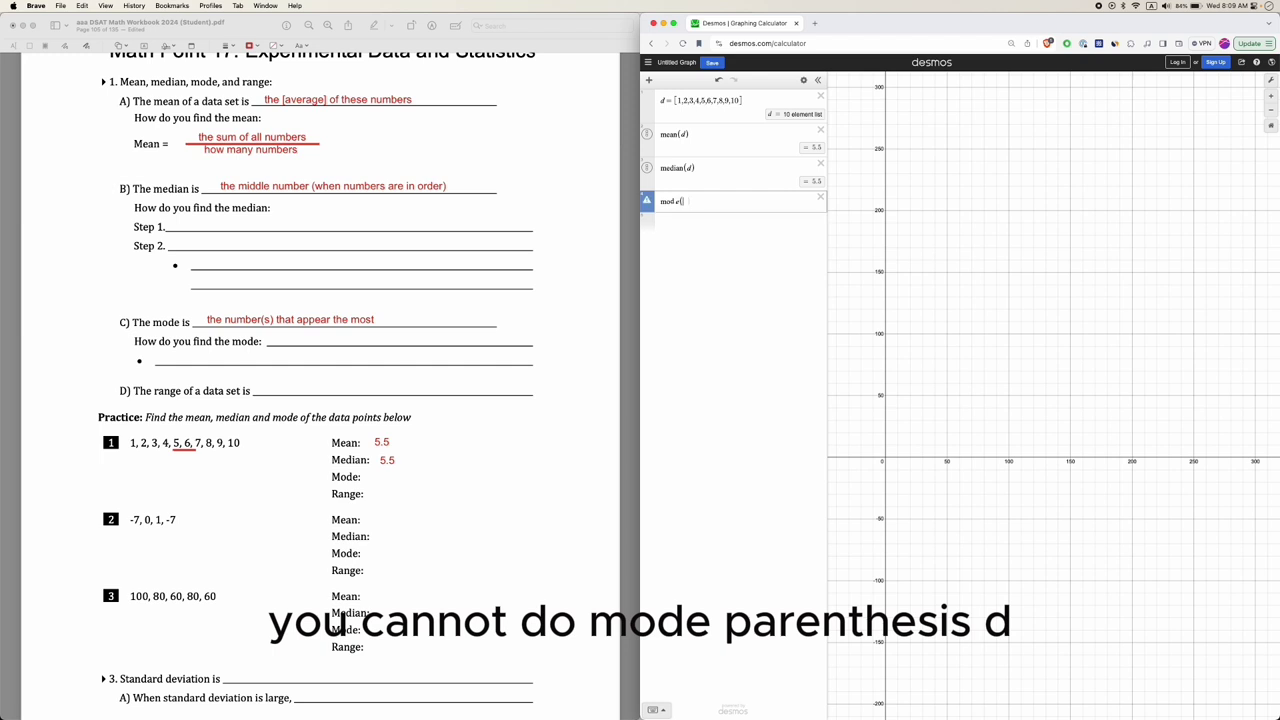